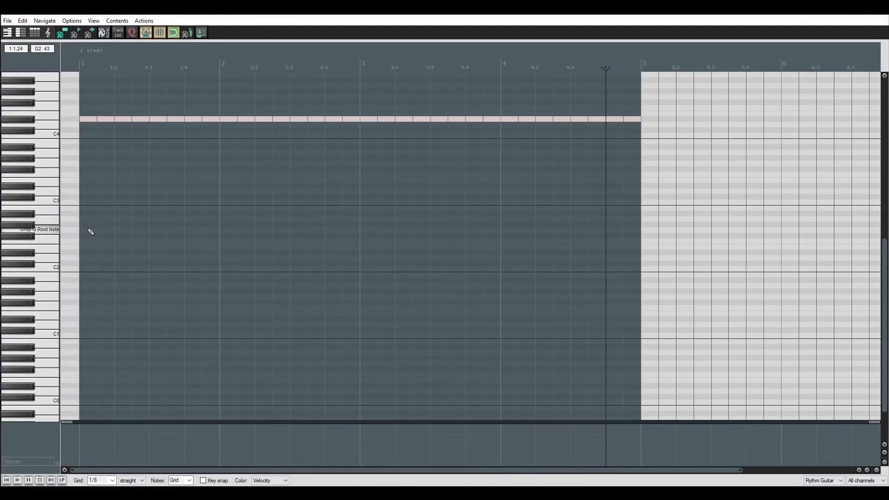
Draw a sustained Drop G Root Note across measures 1 to 4 and copy the rhythm item to the Rythm Guitar 1 R track.
mouse_move(86, 235)
left_mouse_down()
mouse_move(642, 231)
mouse_move(629, 228)
left_mouse_up()
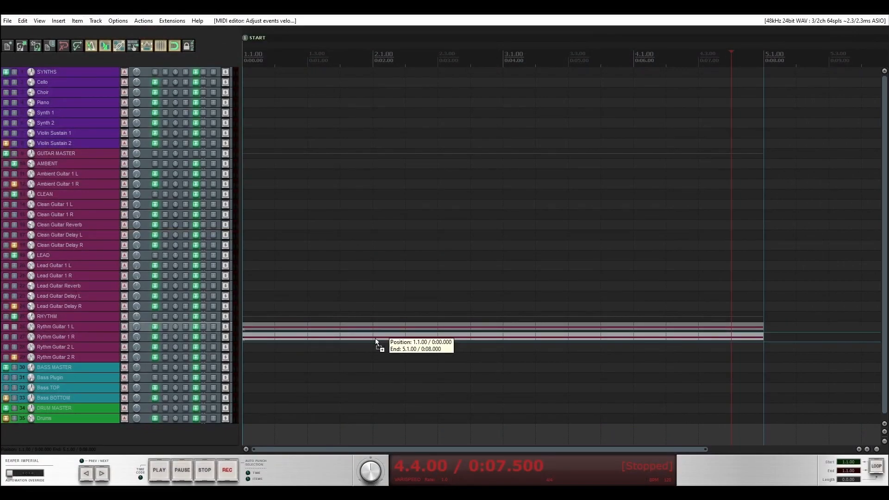
left_click_drag(375, 339, 376, 340)
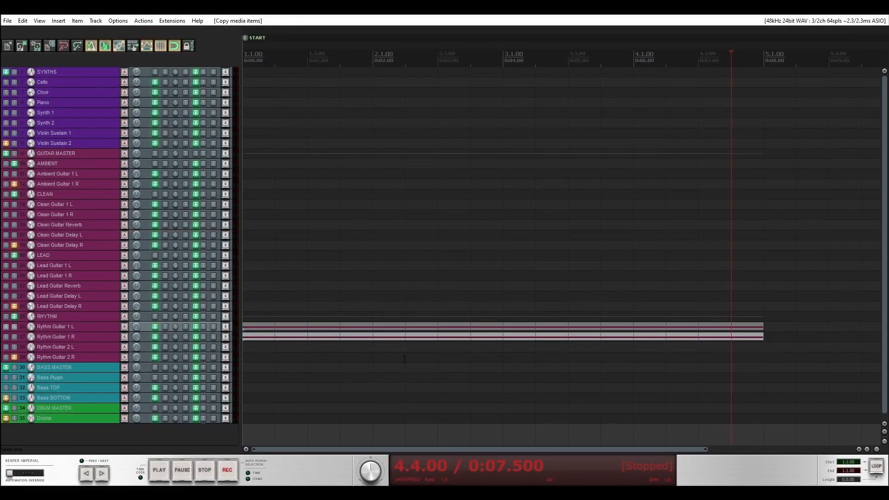
Copy the rhythm guitar item to the Lead Guitar 1 L track and open the copy in the MIDI editor.
scroll(405, 359, "down", 2)
left_click(82, 267)
left_click_drag(297, 326, 298, 266)
left_click(297, 258)
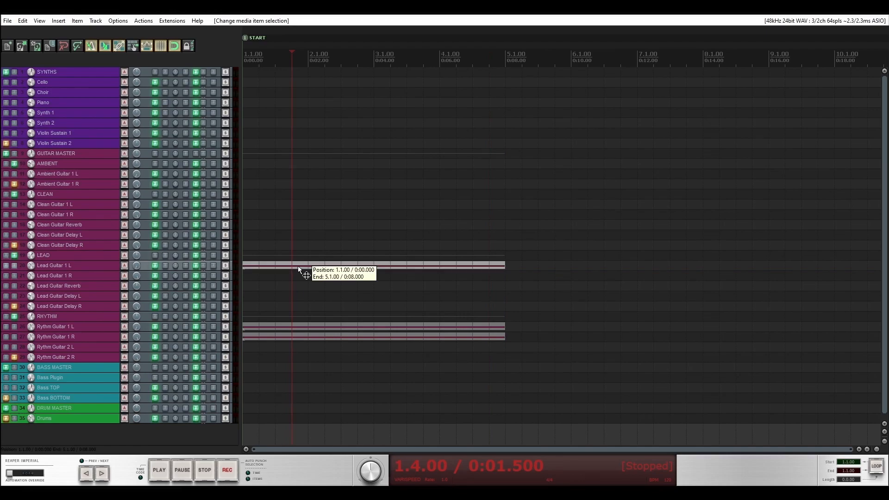
double_click(298, 265)
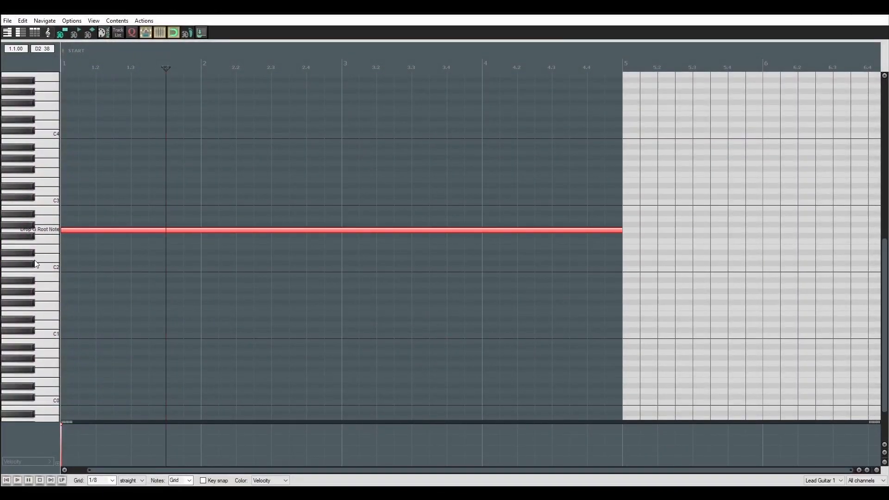
Move the sustained root note in the lead guitar item up to G5.
scroll(42, 320, "up", 3)
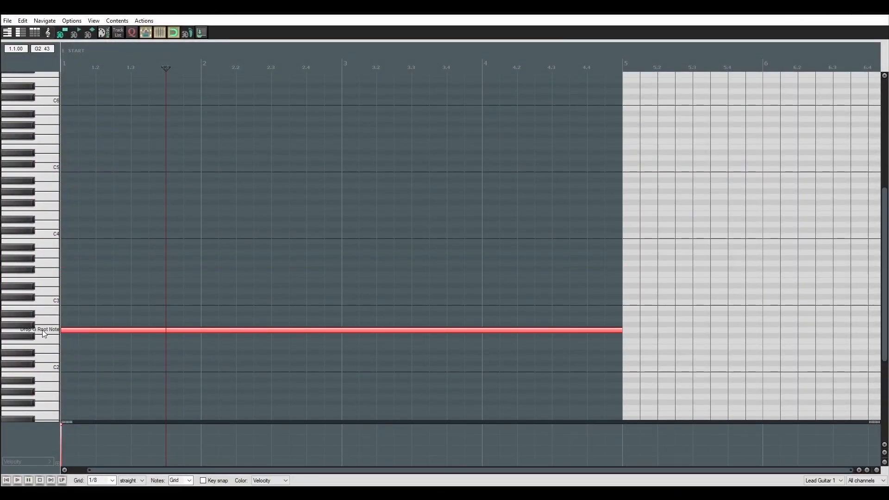
scroll(44, 333, "up", 1)
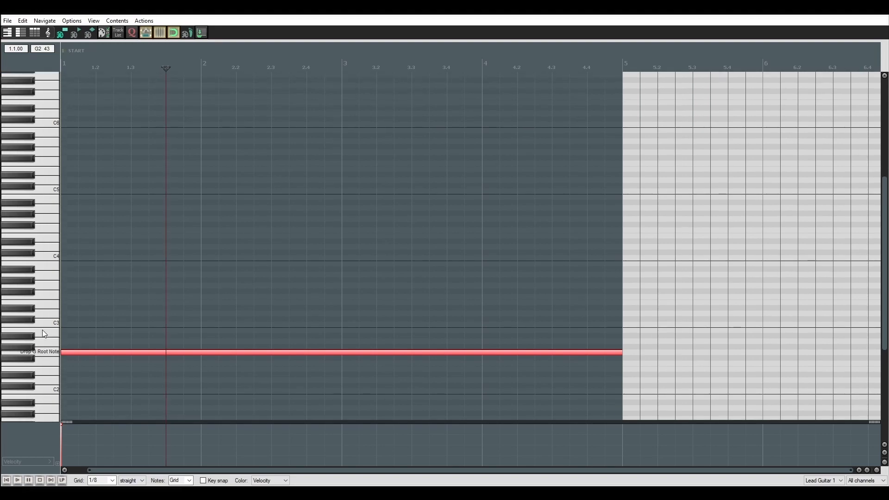
left_click_drag(96, 363, 74, 163)
scroll(42, 204, "up", 1)
scroll(165, 398, "left", 1)
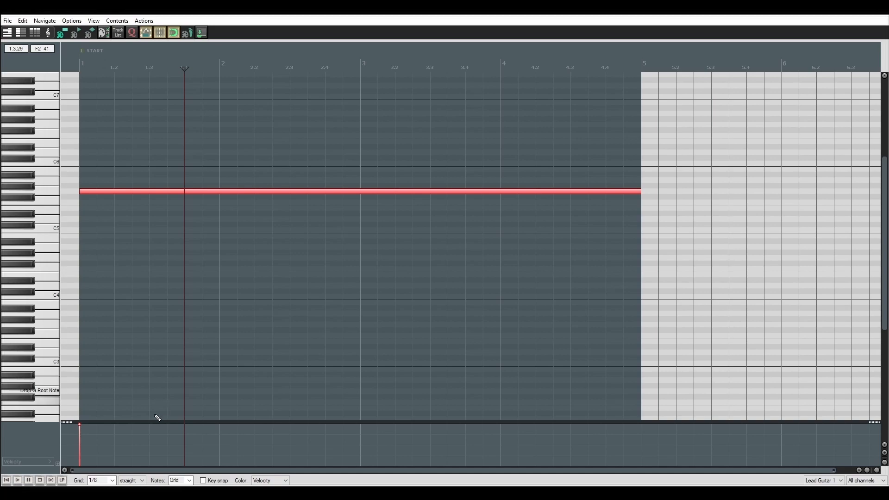
Shorten the lead note to three eighths and raise it to A5.
left_click(113, 482)
left_click(113, 481)
left_click(114, 481)
left_click(114, 482)
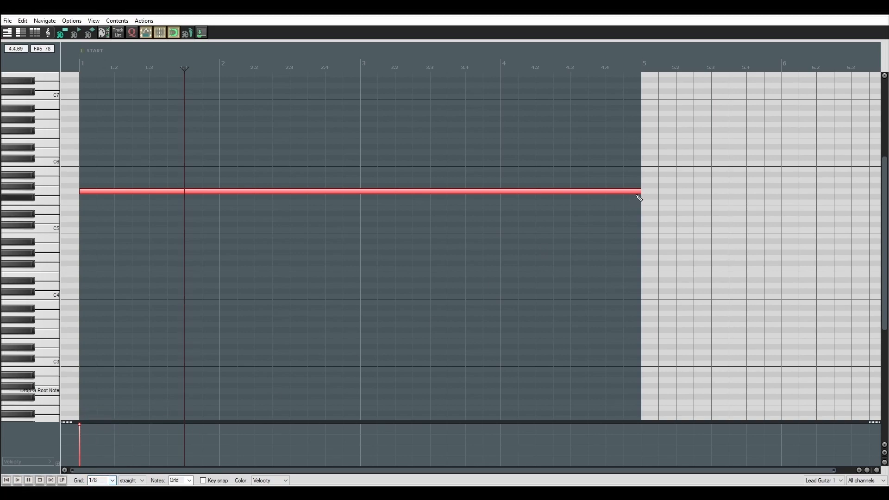
left_click_drag(633, 192, 103, 194)
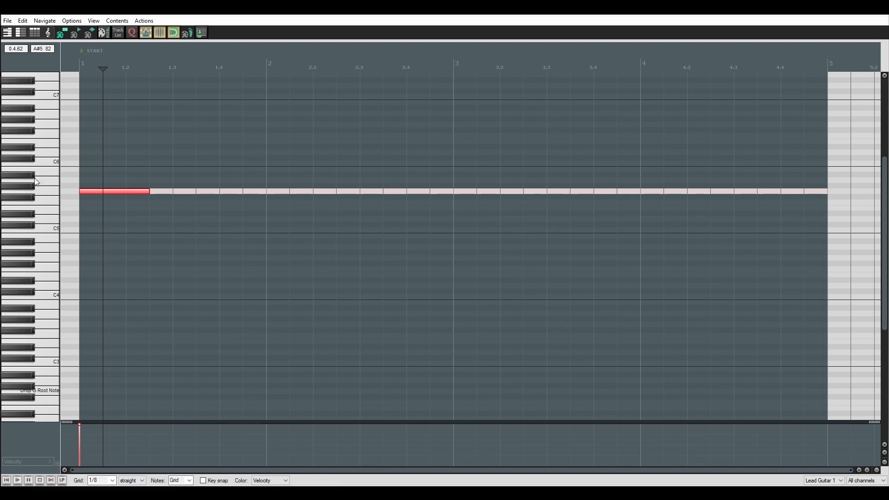
left_click_drag(114, 194, 114, 181)
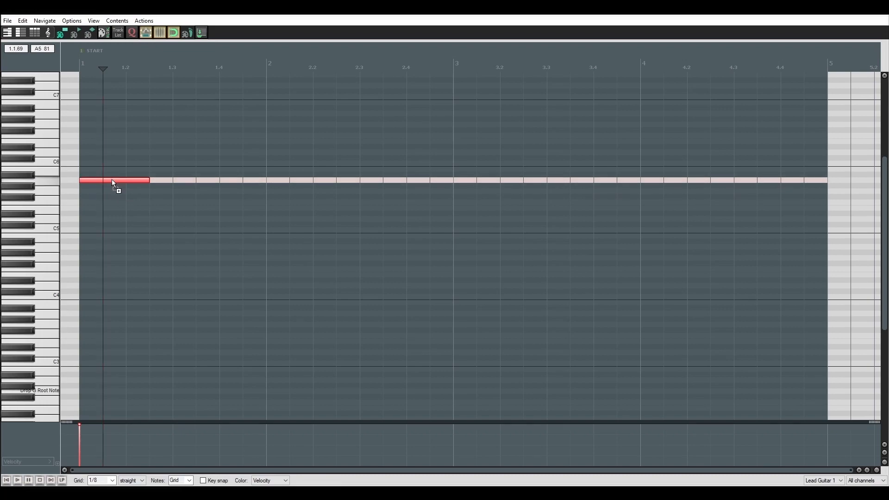
Add a three-eighth A#5 note after the first note, followed by a G5 note held until measure 3.
left_click(180, 175)
left_click(262, 192)
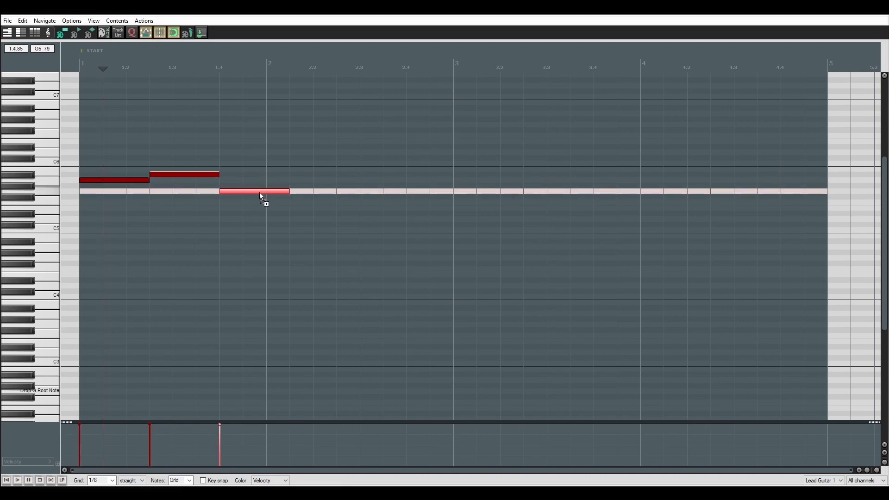
left_click_drag(285, 194, 456, 192)
scroll(443, 276, "down", 2)
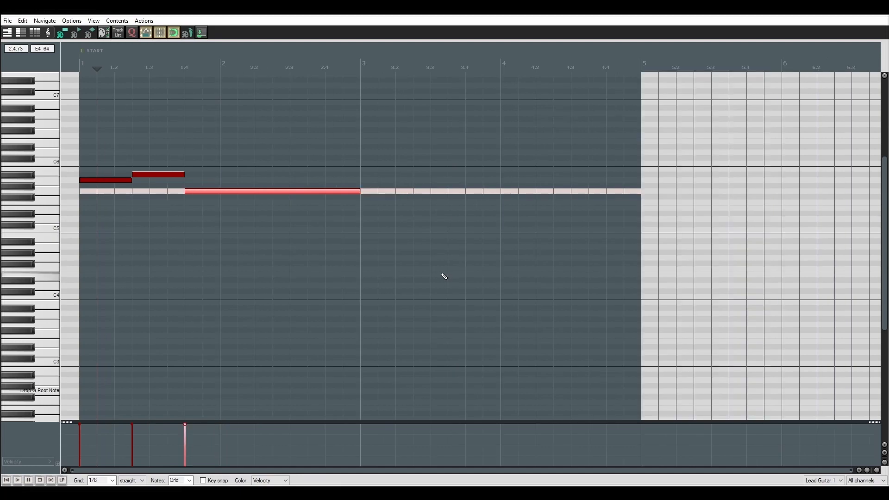
Duplicate the whole lead phrase into measures 3 and 4.
key("ctrl+a")
key("ctrl+d")
scroll(457, 195, "up", 1)
scroll(252, 155, "left", 3)
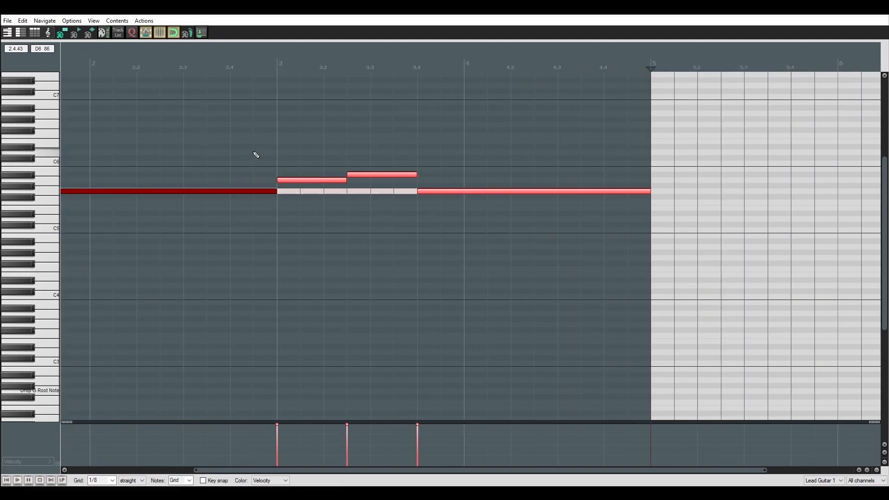
scroll(514, 156, "right", 3)
Shorten the last G5 note to three eighths, fill the rest of measure 4 with a D#5 note, and close the editor.
left_click(460, 176)
left_click(556, 191)
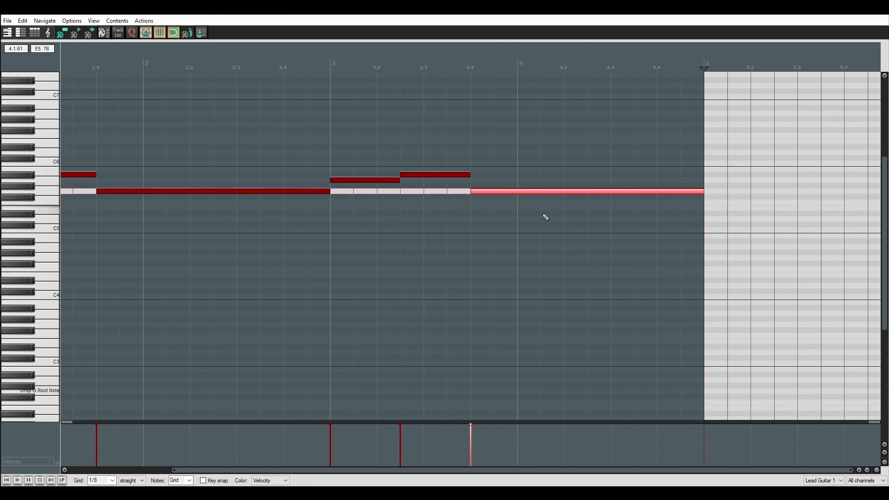
mouse_move(551, 191)
left_mouse_down()
mouse_move(519, 187)
mouse_move(539, 190)
left_mouse_up()
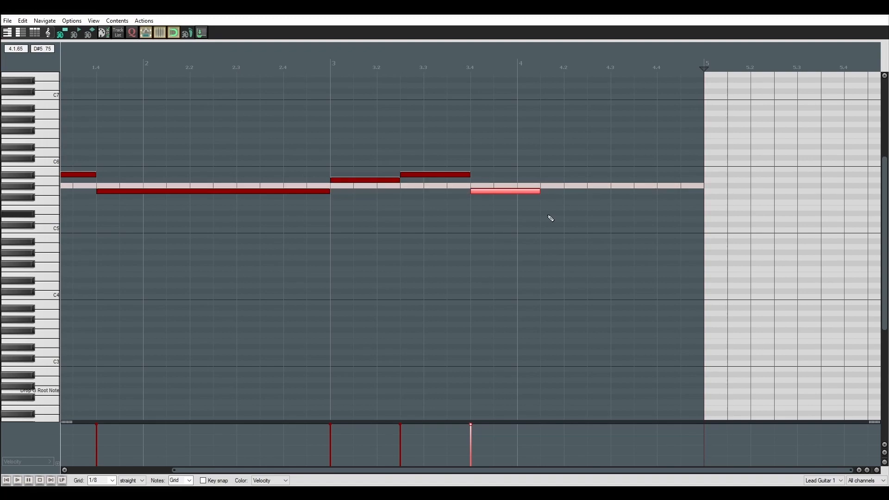
left_click_drag(562, 213, 696, 214)
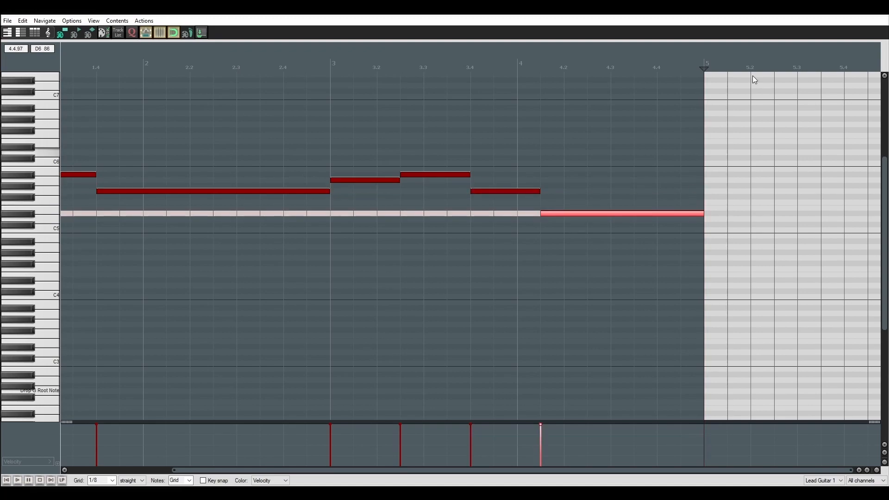
left_click(878, 9)
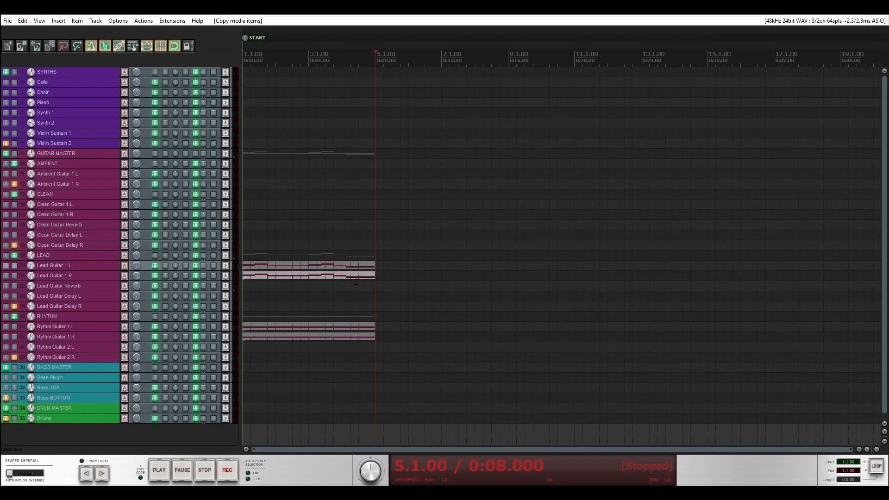
Copy both Lead Guitar 1 items and paste them at measure 5.
scroll(360, 281, "up", 2)
left_click_drag(413, 298, 305, 220)
key("ctrl+c")
key("ctrl+v")
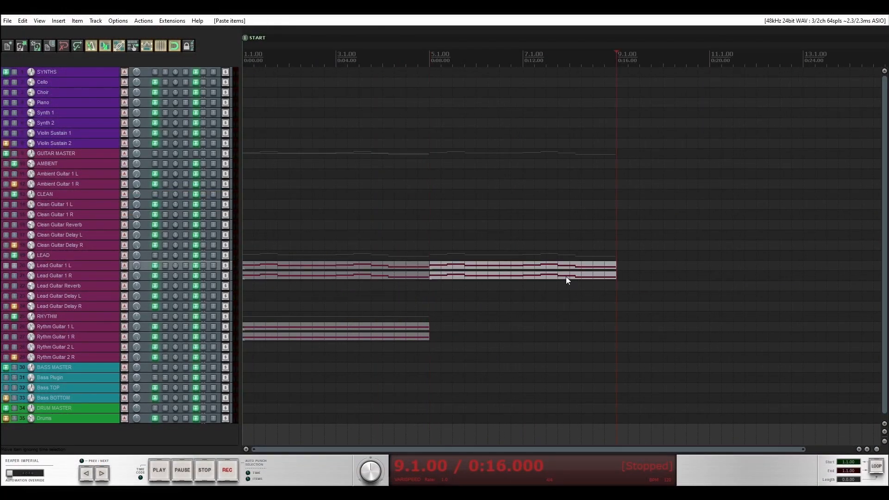
In the pasted lead guitar item, add a harmony by raising both A5 notes to C6 and both A#5 notes to D6.
double_click(468, 276)
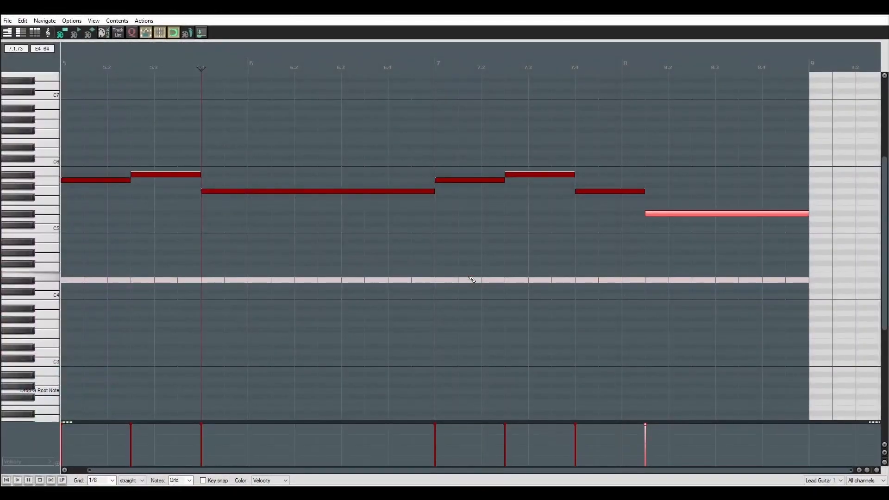
scroll(47, 253, "up", 1)
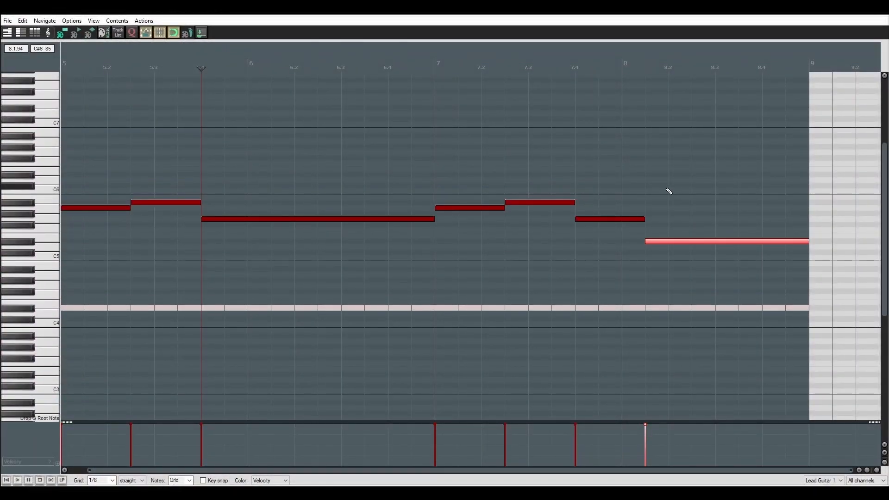
double_click(117, 209)
left_click_drag(116, 210, 155, 180)
left_click(31, 205)
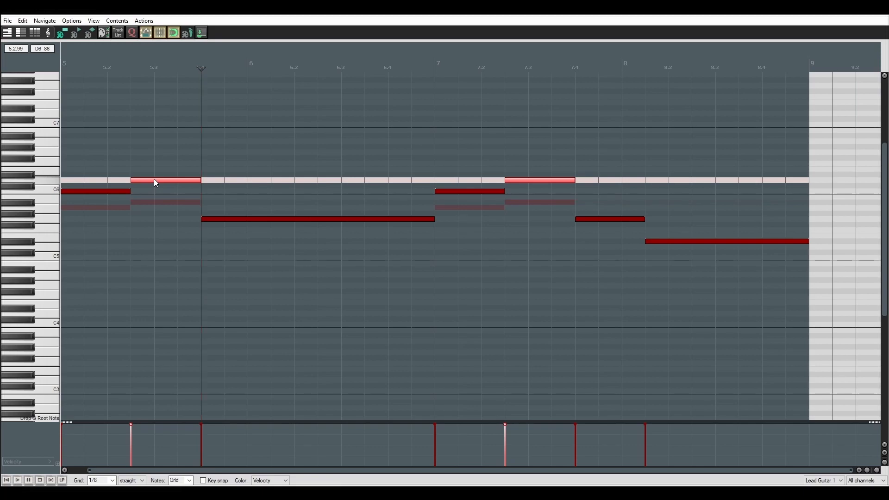
Raise both G5 notes to A#5 and the final D#5 note to G5.
double_click(224, 218)
left_click_drag(224, 218, 227, 201)
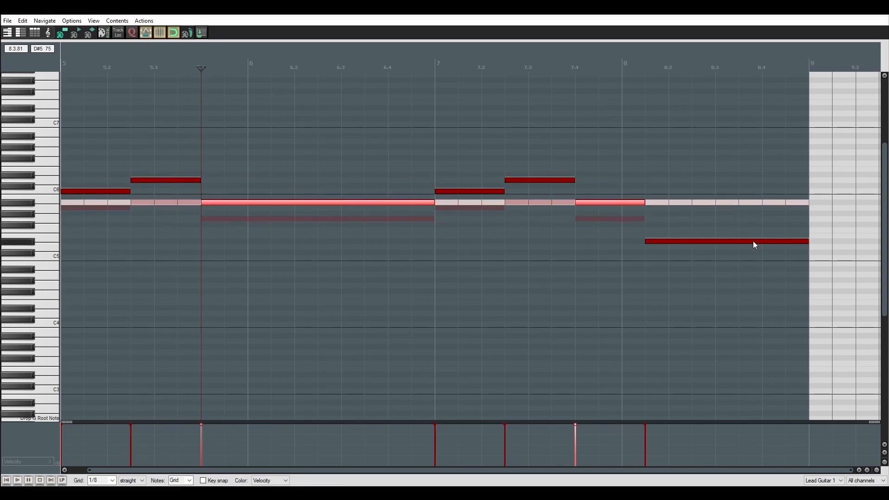
left_click(697, 241)
left_click_drag(696, 241, 698, 221)
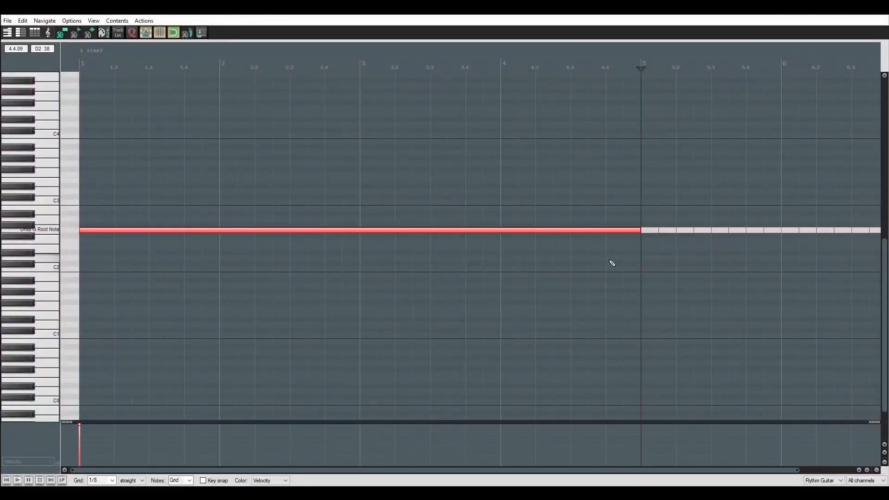
Complete the syncopated G2 rhythm riff up to measure 4 and copy its notes up to D3.
scroll(611, 260, "down", 2)
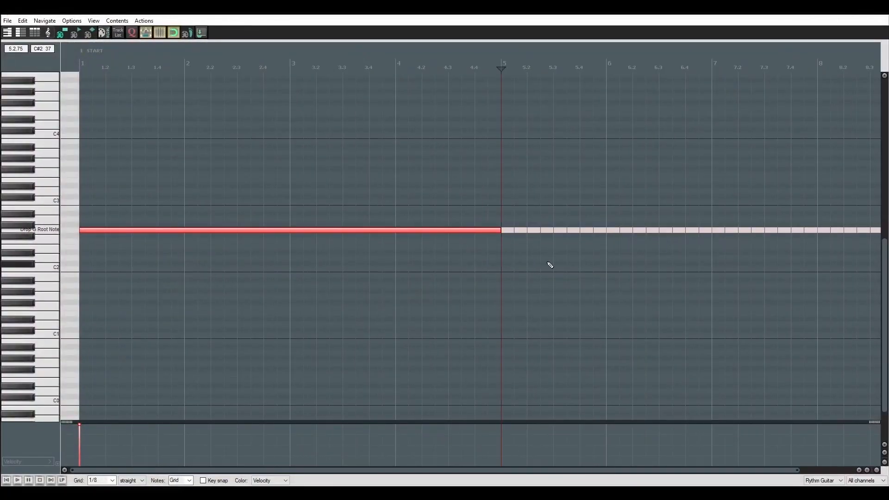
scroll(550, 265, "down", 1)
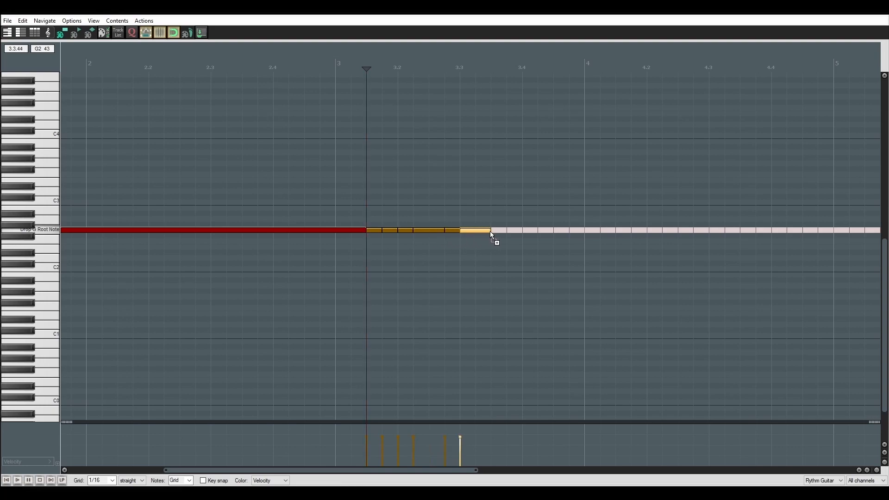
left_click(522, 231)
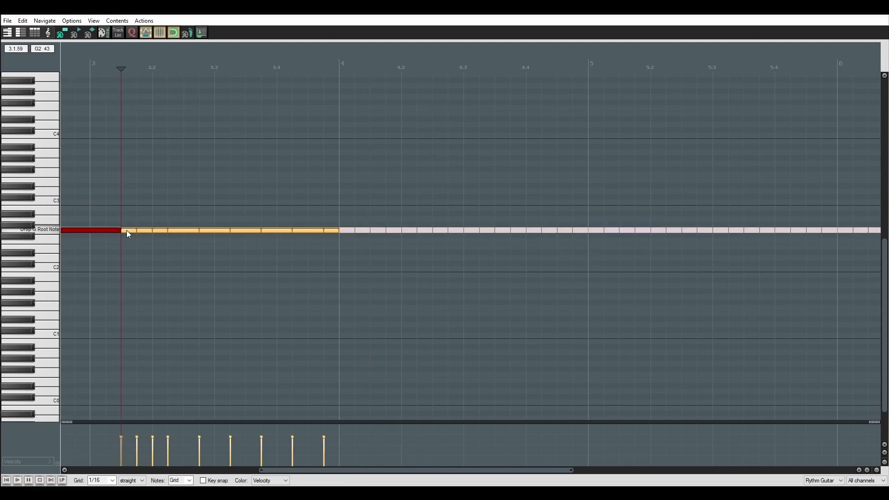
left_click_drag(131, 232, 135, 200)
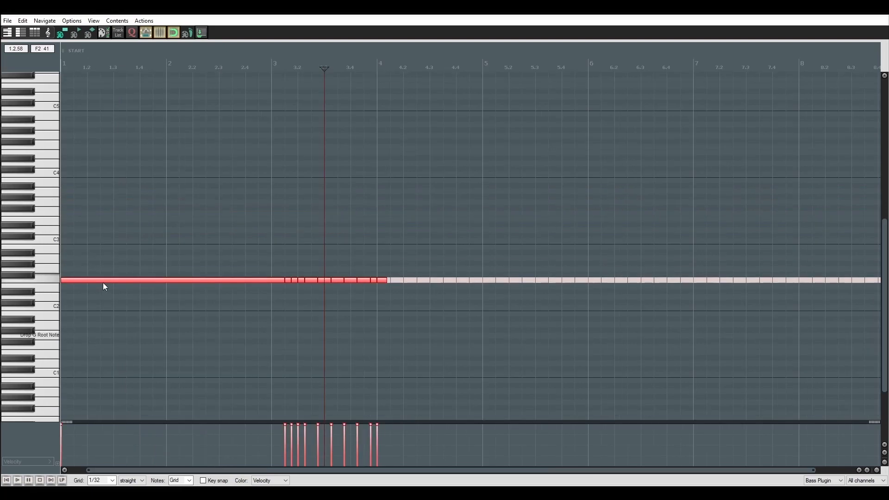
Leave the MIDI editor and delete the item on the Bass Plugin track.
left_click_drag(104, 283, 94, 336)
left_click(878, 9)
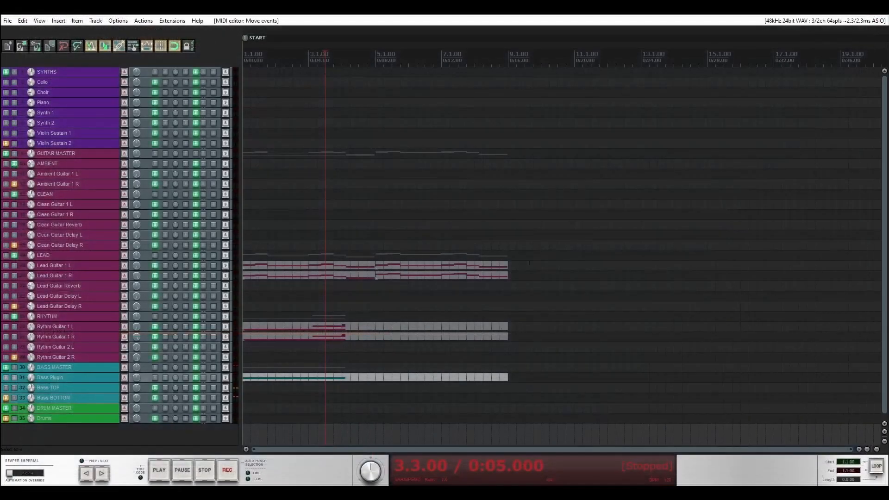
left_click(350, 377)
key("Delete")
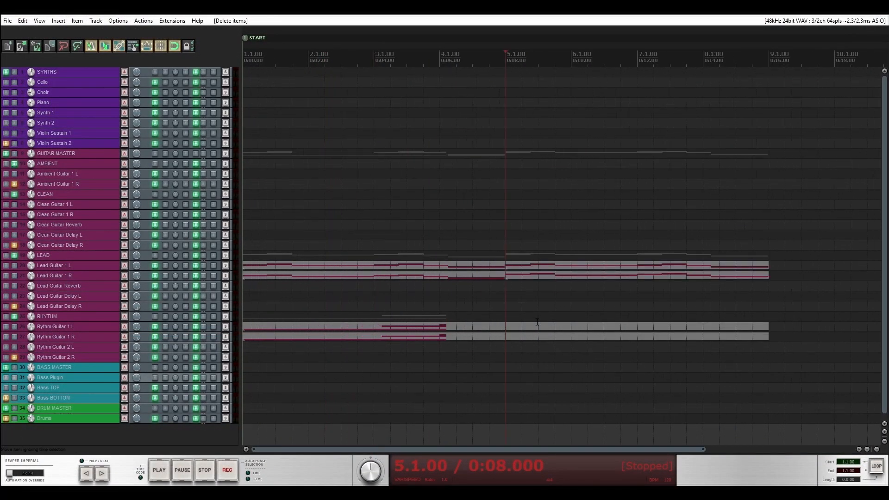
Open the Rythm Guitar 1 L item in the MIDI editor and continue its riff beyond the existing notes.
double_click(502, 327)
left_click_drag(307, 269, 416, 270)
left_click_drag(338, 312, 246, 216)
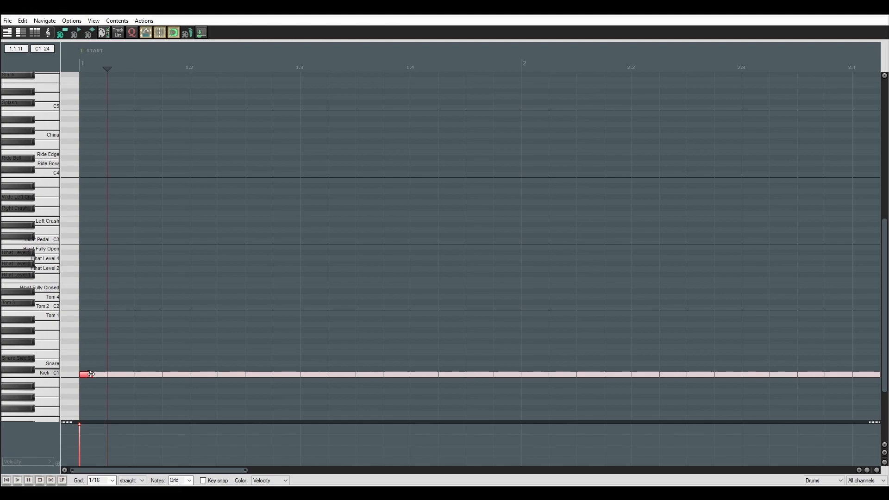
Add Left Crash and Right Crash hits above the kick at the start of measure 1.
left_click(92, 220)
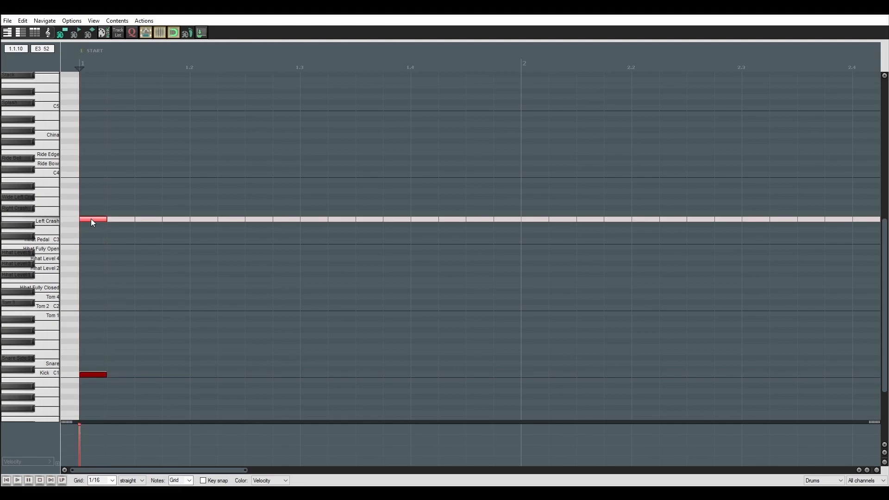
left_click(95, 208)
Add Snare and Hihat Fully Open hits at the start of measure 5 and set the grid to 1/32.
scroll(324, 250, "down", 3)
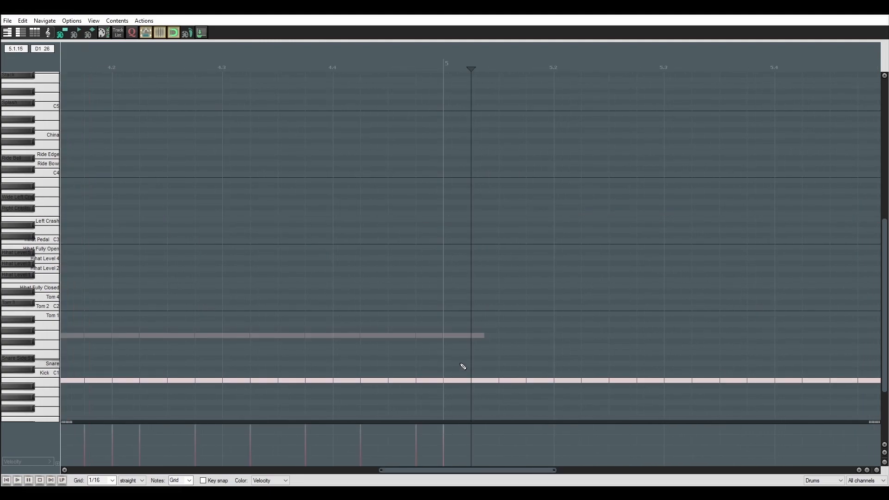
left_click(463, 364)
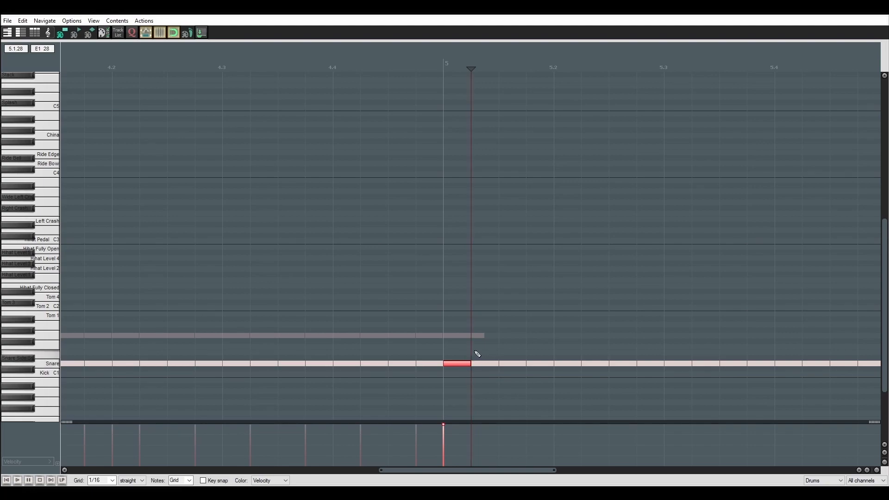
left_click(458, 248)
left_click(112, 480)
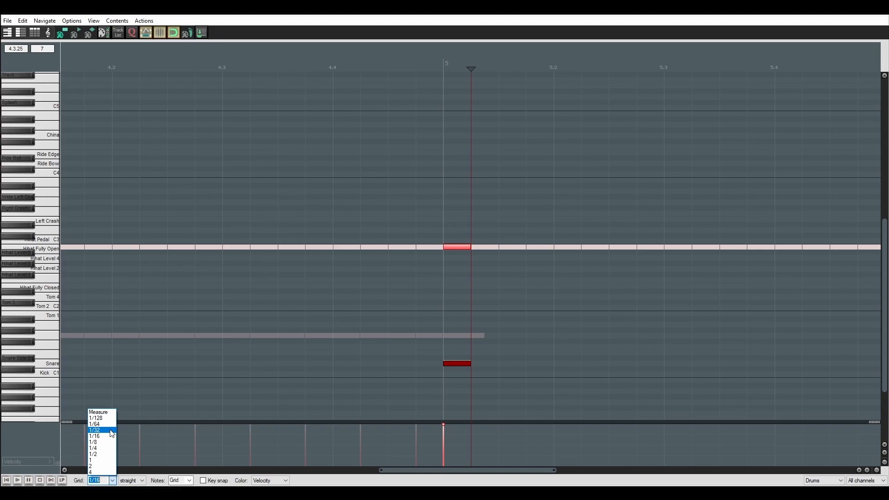
left_click(95, 430)
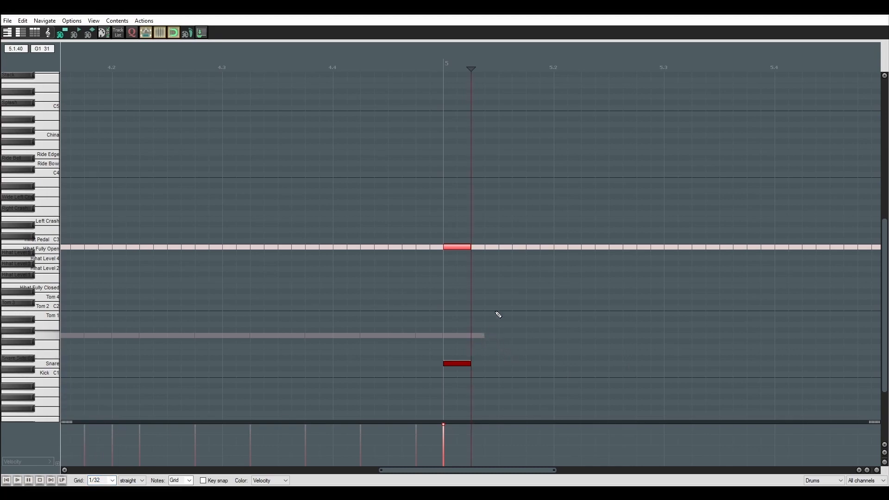
Add a Hihat Pedal hit after the open hi-hat in measure 5 and build a snare and tom fill over measure 4's kicks.
left_click(491, 241)
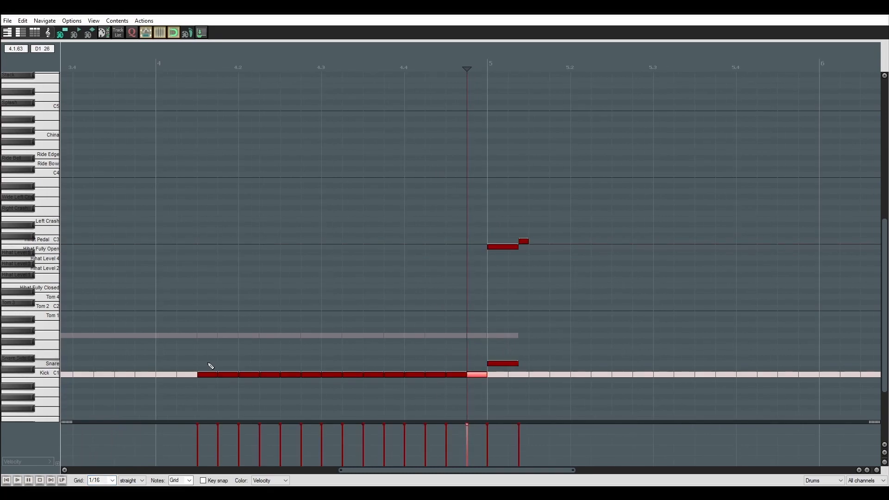
left_click(207, 363)
left_click(228, 363)
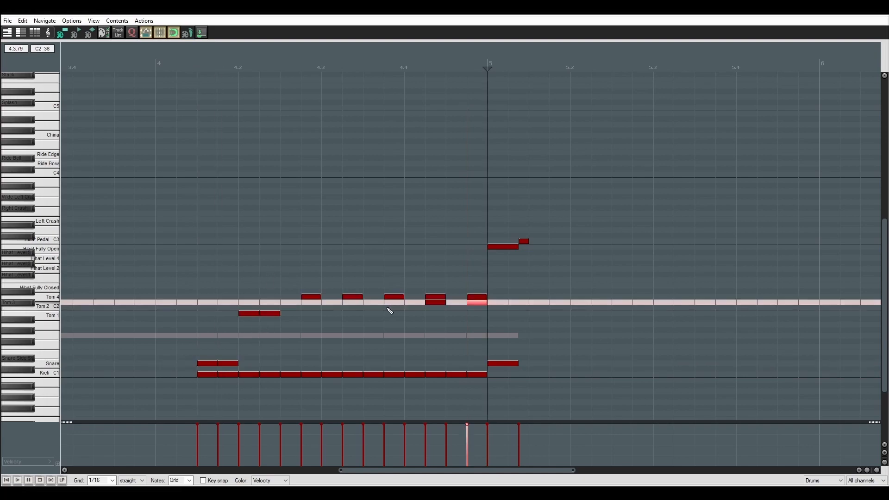
left_click(394, 308)
left_click(354, 308)
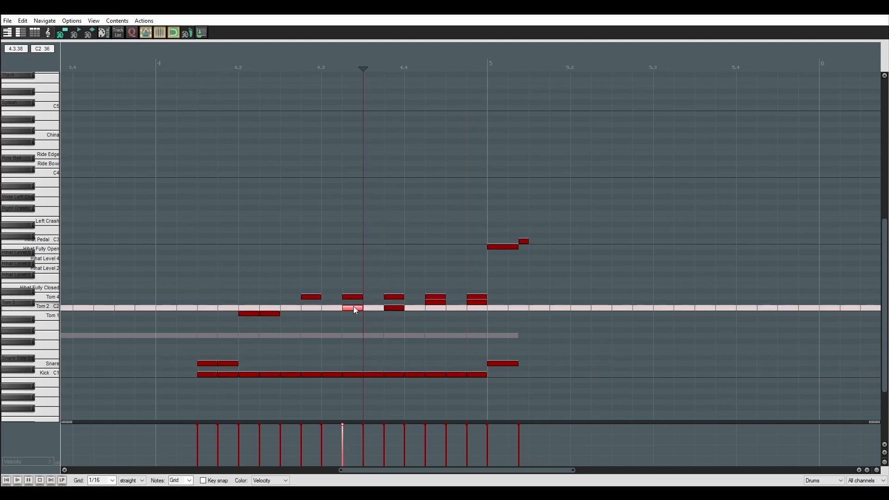
left_click(311, 314)
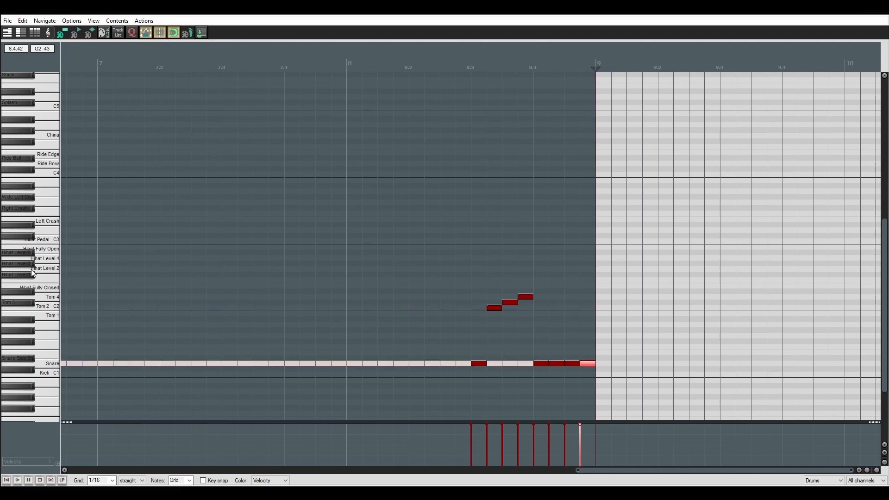
Build a fill in measure 8 from kicks, low-velocity snare hits, three rising tom hits and closing Snare hits.
scroll(34, 273, "up", 1)
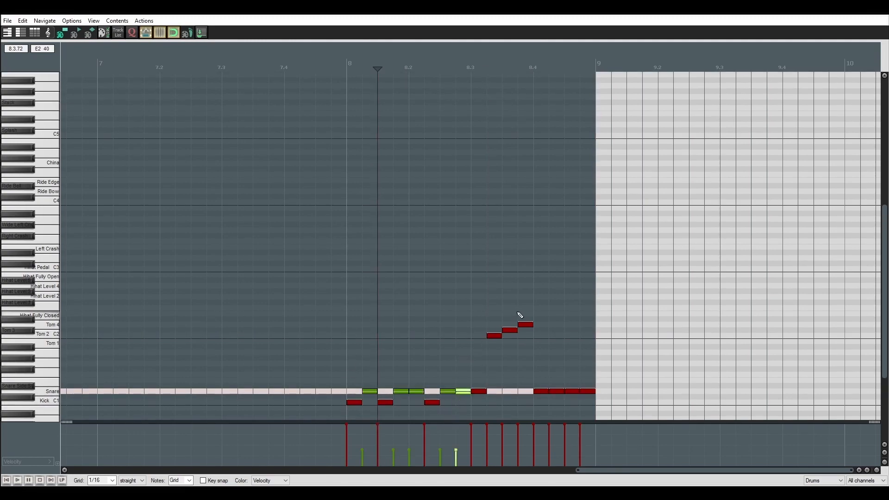
left_click_drag(454, 418, 354, 101)
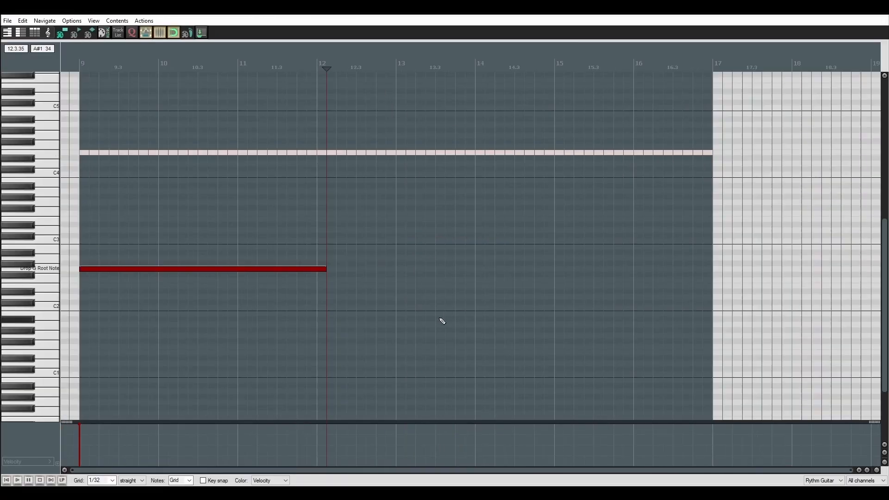
Shorten the Rythm Guitar root note at measure 9 to one beat and set the grid to 1/16.
left_click_drag(325, 269, 86, 269)
left_click(79, 63)
scroll(260, 280, "up", 4)
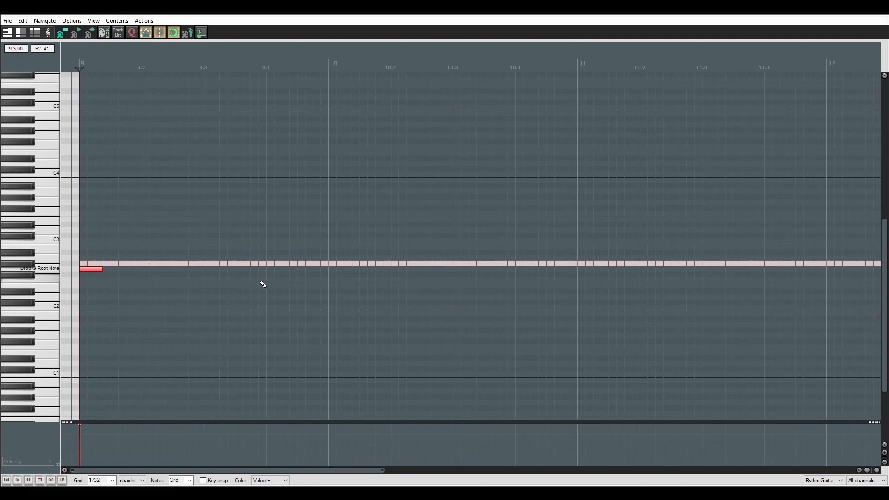
scroll(261, 286, "up", 1)
left_click(114, 481)
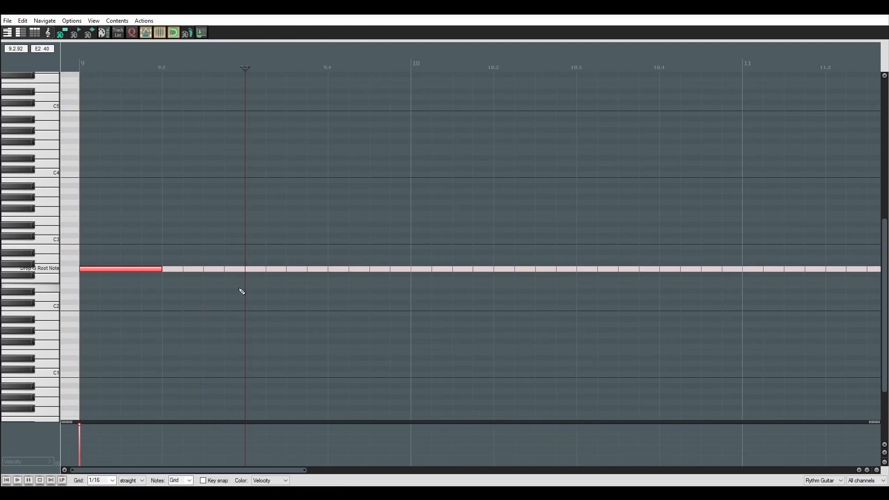
Add five lower-velocity sixteenth root notes from 9.2 and a full-velocity root note three sixteenths long after them.
left_click(170, 269)
left_click(193, 269)
left_click(216, 269)
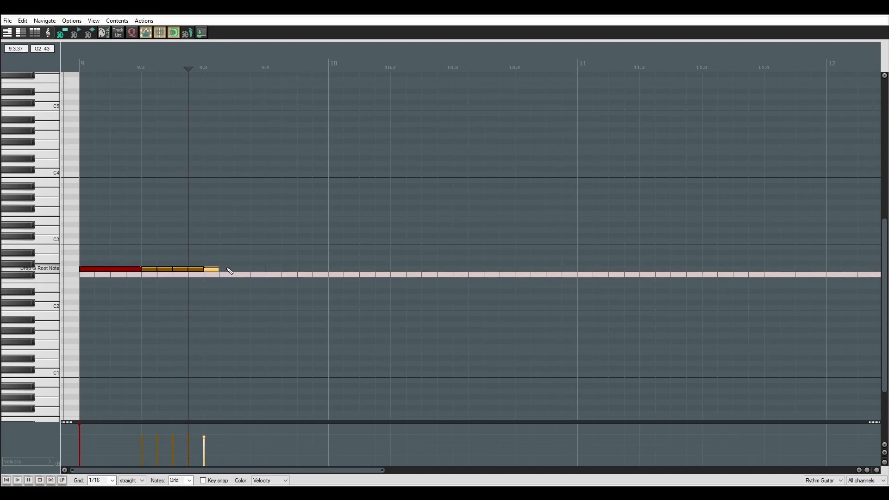
mouse_move(227, 268)
left_mouse_down()
mouse_move(264, 268)
mouse_move(252, 133)
left_mouse_up()
left_click(80, 64)
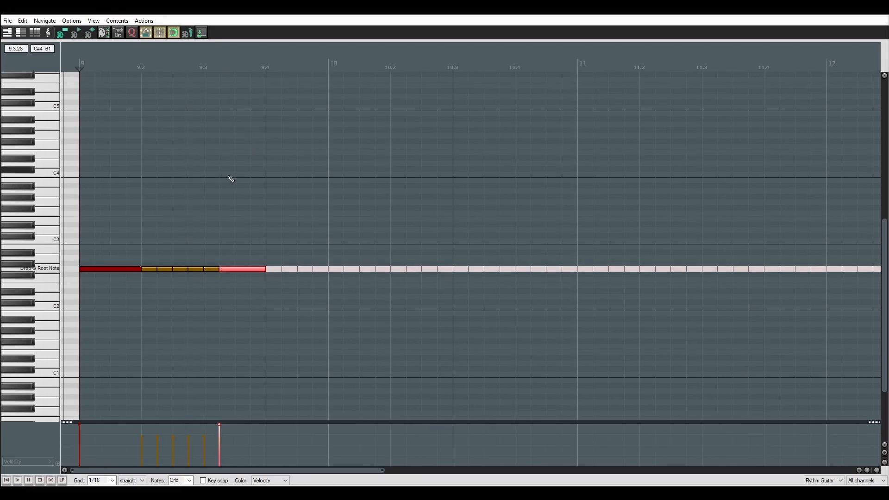
Continue the root-note riff up to 10.3, alternating lower-velocity sixteenths with full-velocity eighth notes.
scroll(46, 247, "up", 1)
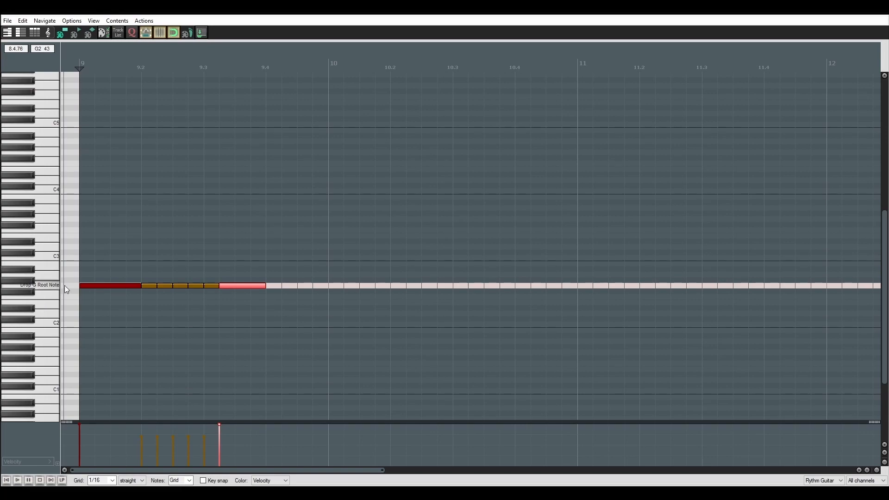
left_click_drag(288, 273, 310, 280)
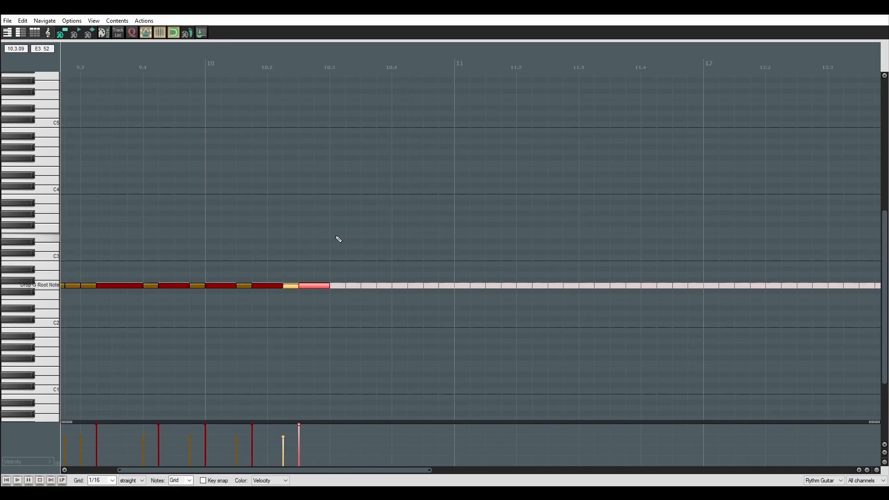
scroll(39, 227, "right", 2)
Set the grid to 1/8 and add the melody notes G3, A#3, A3, D#3 and F3 from 10.3 into measure 11.
left_click(99, 480)
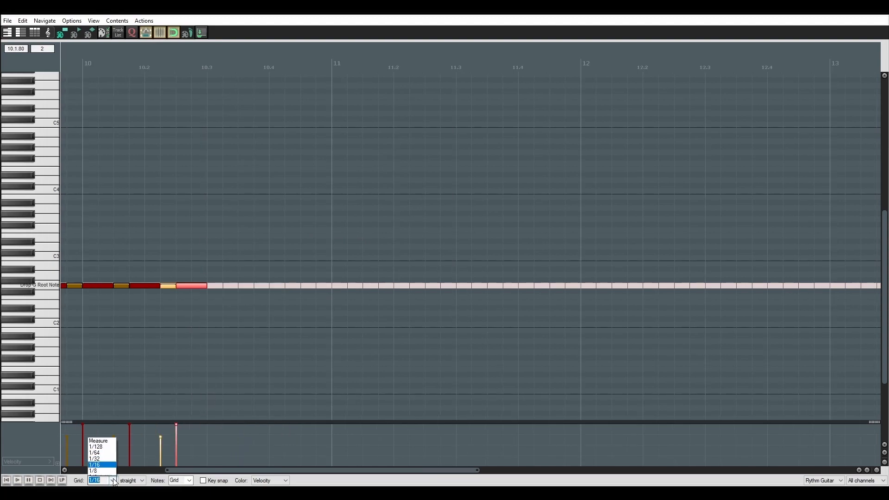
left_click(99, 442)
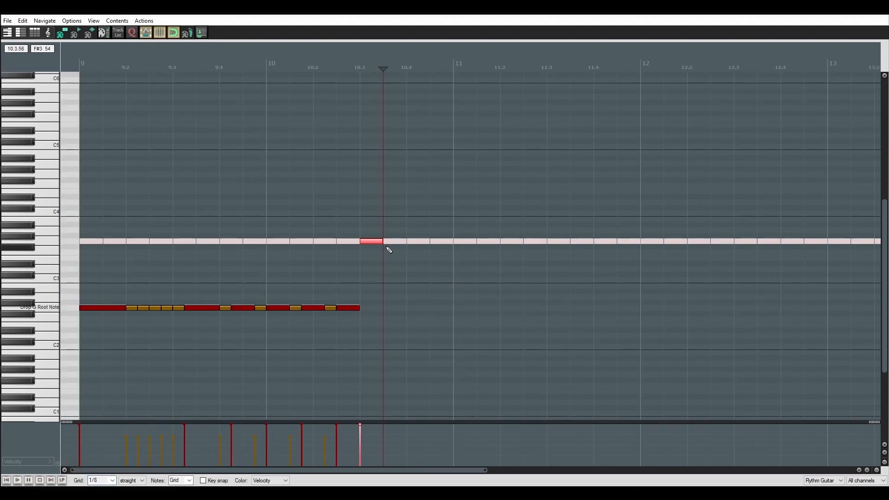
left_click(395, 224)
left_click(418, 230)
left_click_drag(447, 252, 391, 198)
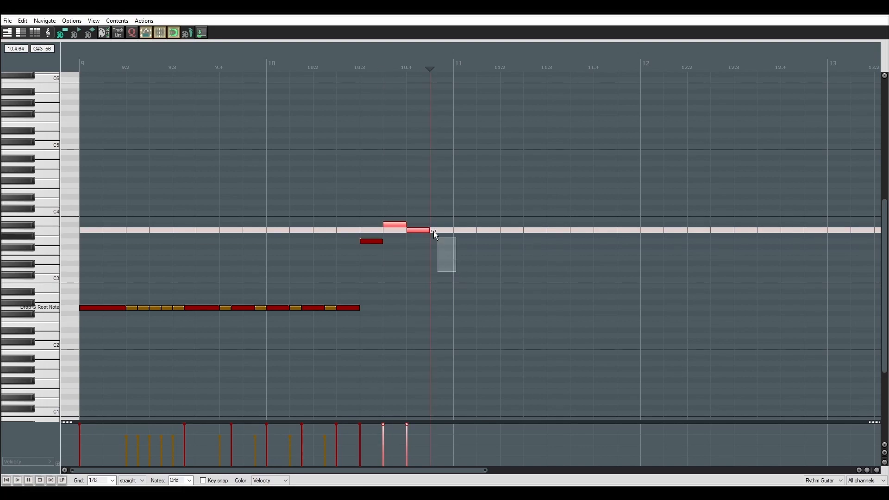
left_click(441, 264)
left_click(463, 251)
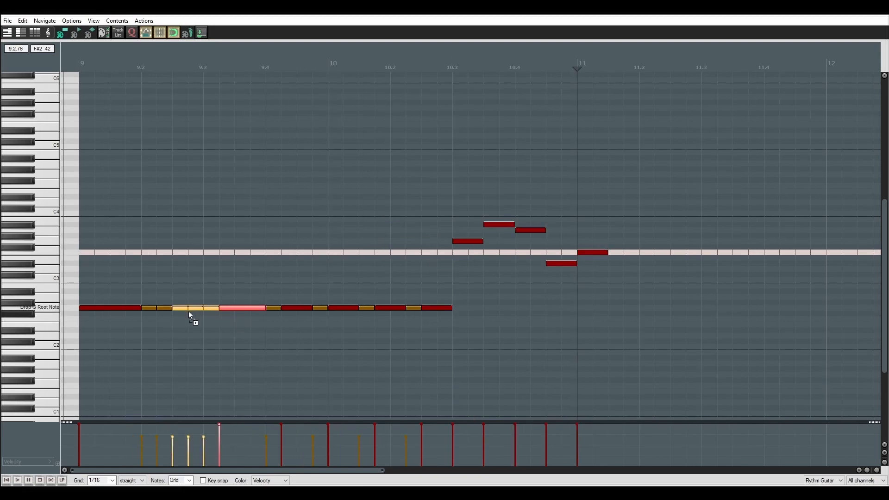
Copy part of the root-note riff to continue measure 11, and fill measure 12 with stacked chords around lower-velocity notes.
left_click_drag(183, 308, 613, 311)
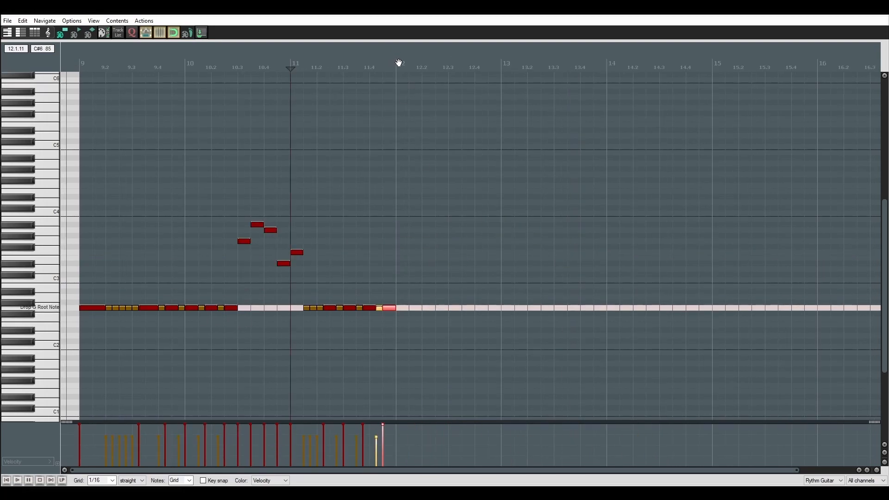
scroll(574, 243, "up", 4)
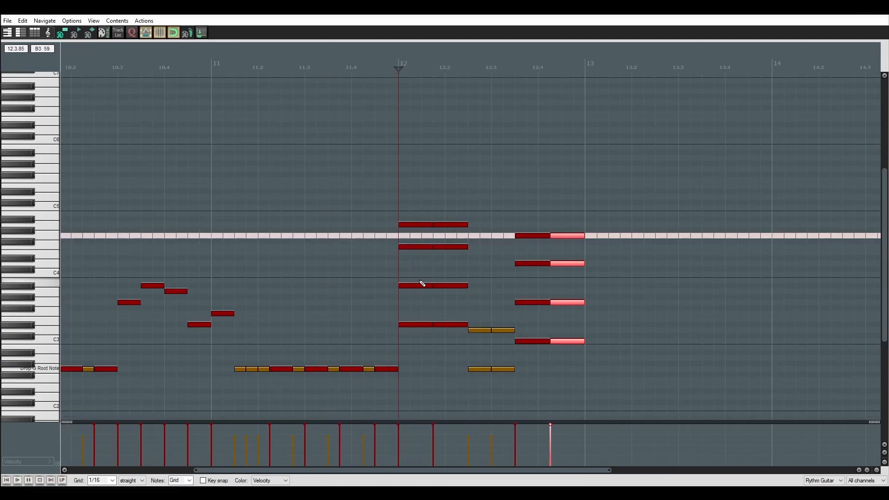
scroll(422, 283, "down", 2)
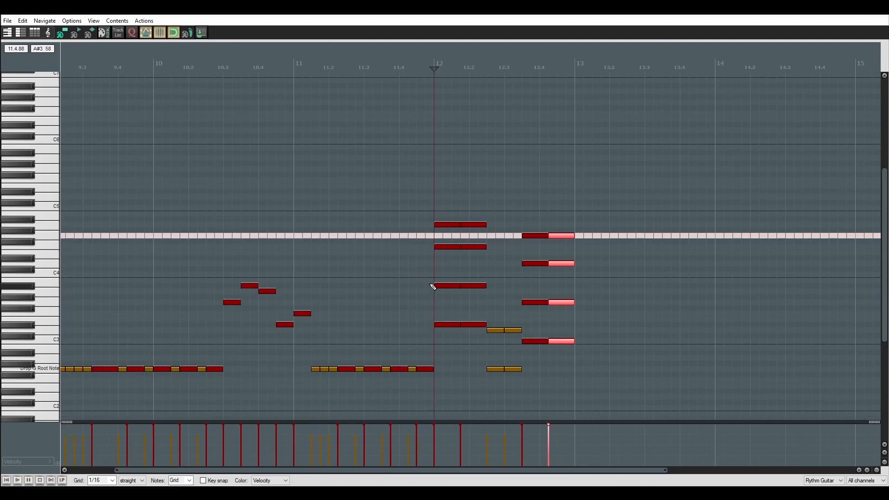
scroll(432, 286, "down", 2)
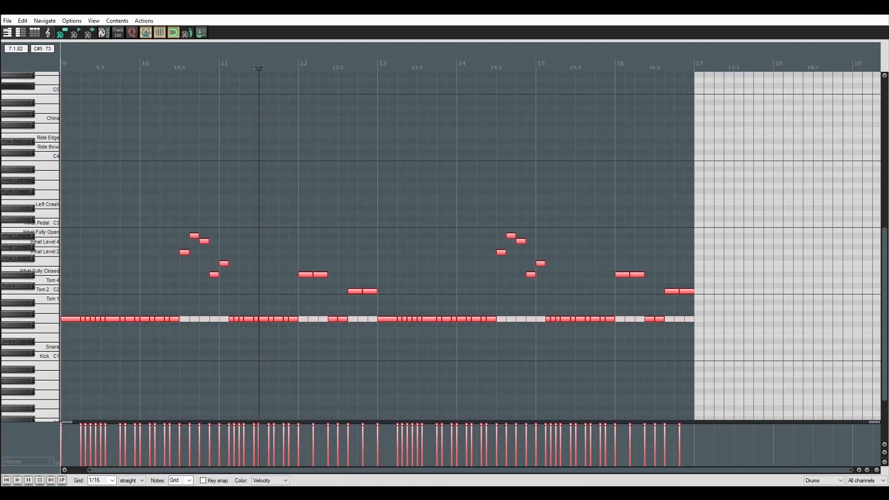
Give the riff notes copied into the Drums item a uniform sixteenth length and build a Kick, Snare and crash groove from them.
key("alt+Return")
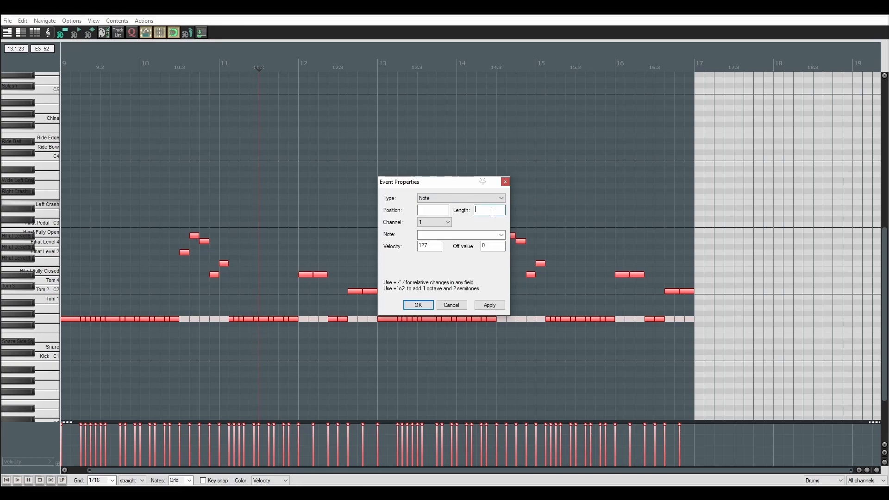
key("Tab")
key("Return")
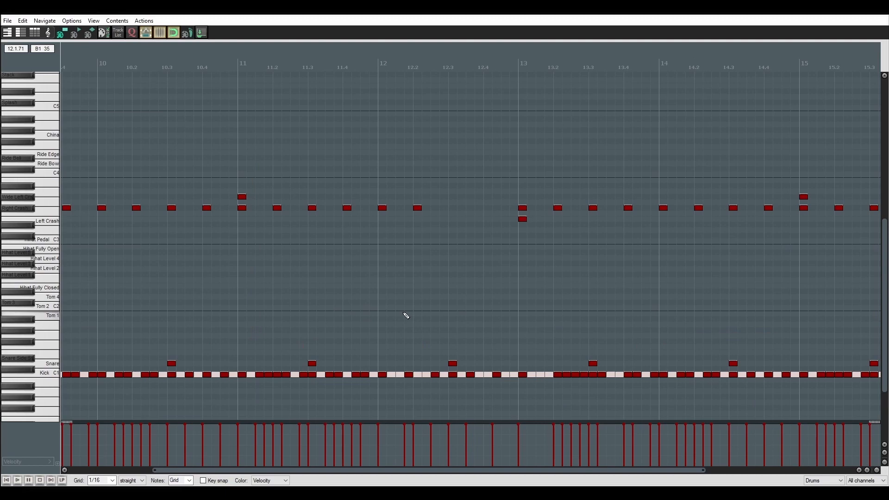
Replace the last kicks of measure 12 with three rising tom hits and a run of Snare hits leading into measure 13.
left_click_drag(456, 373, 476, 297)
left_click_drag(471, 389, 509, 385)
key("Delete")
key("Delete")
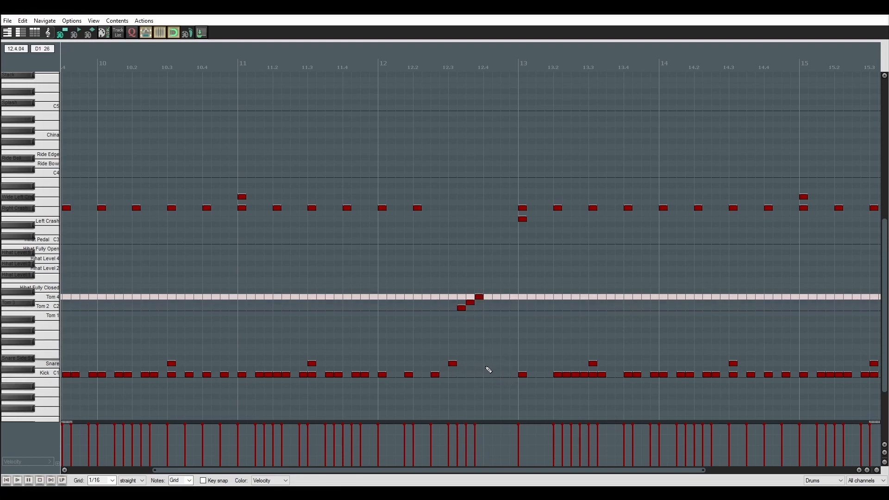
double_click(488, 365)
double_click(496, 365)
left_click(510, 369)
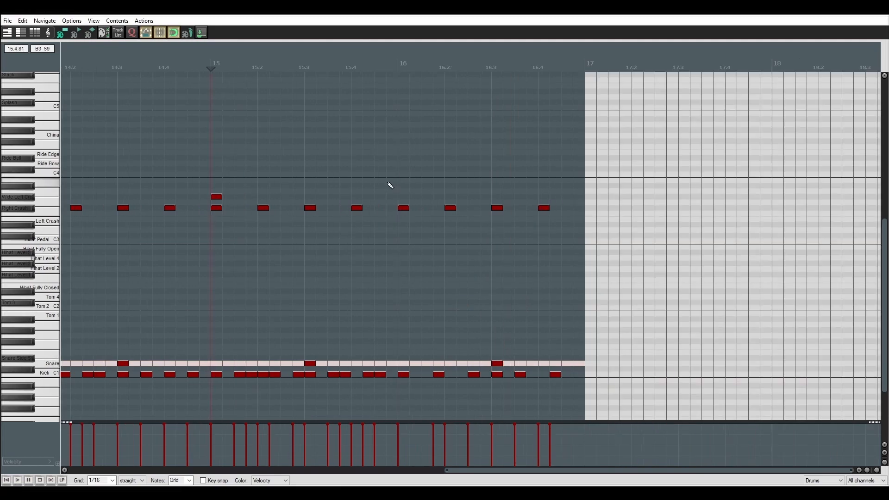
Place a Left Crash hit at the start of measure 16 and shift the next cymbal hit onto the following kick.
left_click_drag(401, 194, 403, 152)
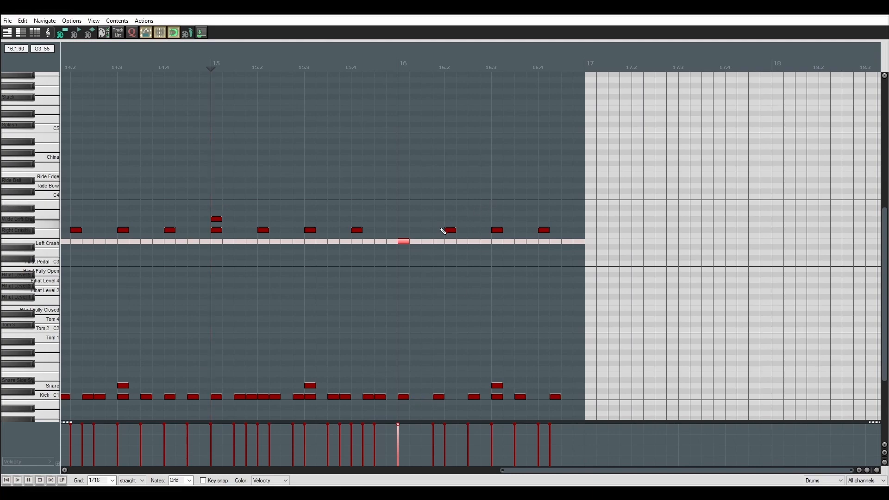
left_click_drag(451, 231, 442, 234)
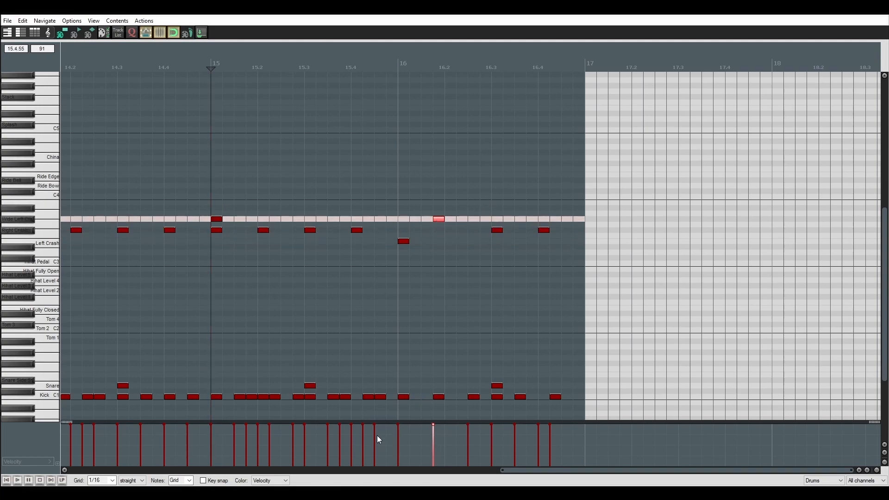
Add two Snare hits between the first two kicks of measure 16 and set their velocity to 50.
double_click(413, 388)
double_click(429, 386)
left_click_drag(397, 367, 437, 389)
key("ctrl+F2")
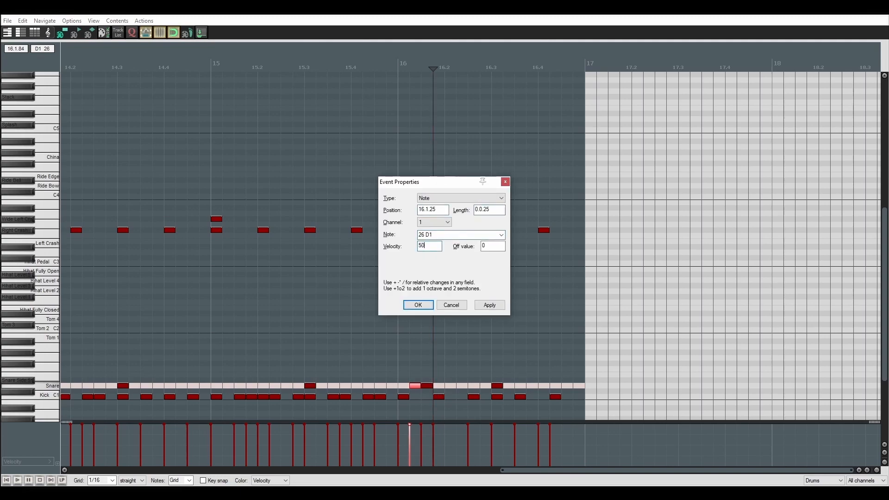
type("50")
key("Return")
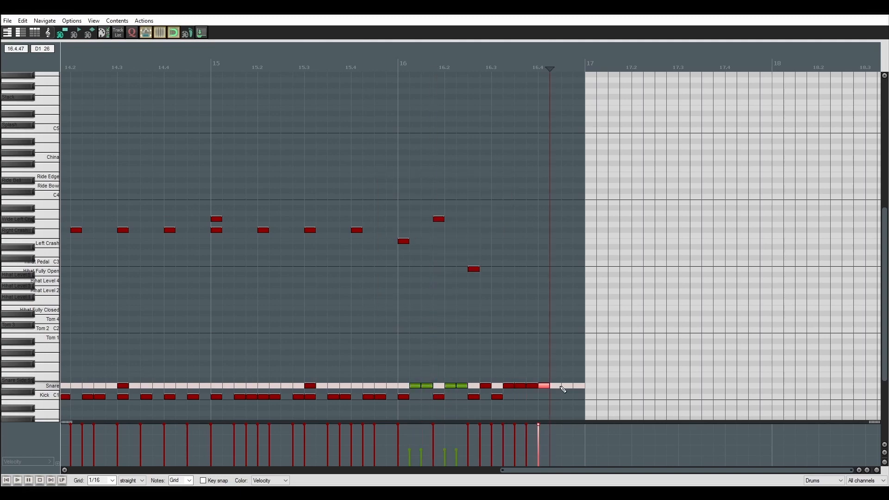
Extend a run of Snare hits to the end of measure 16 and add a China hit above the kick at 16.3.
double_click(559, 386)
double_click(569, 386)
double_click(580, 387)
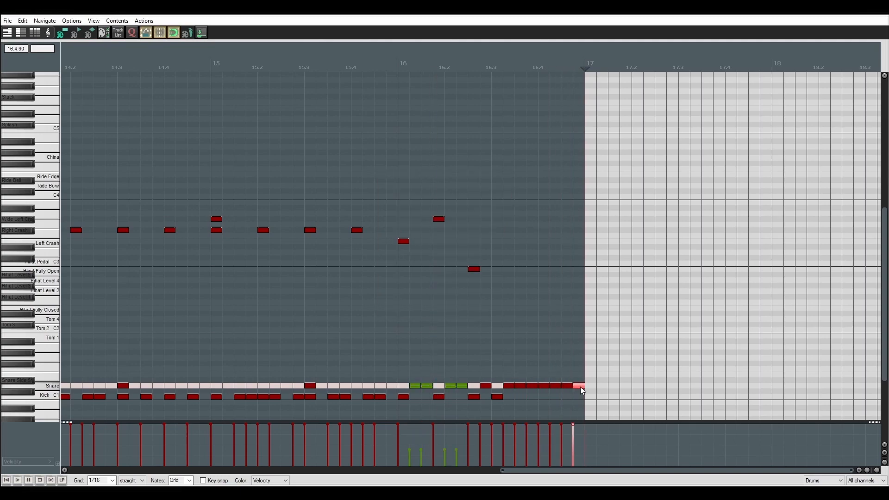
double_click(497, 380)
left_click_drag(497, 380, 505, 158)
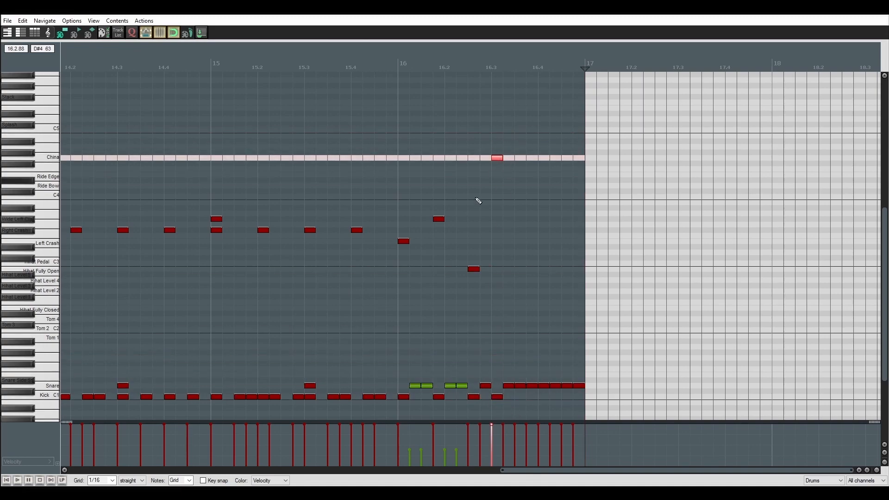
Set the grid to 1/16 in the Clean Guitar 1 item and draw a D6, D#6, G5 figure from the start of measure 17.
scroll(484, 185, "down", 6)
scroll(401, 260, "up", 2)
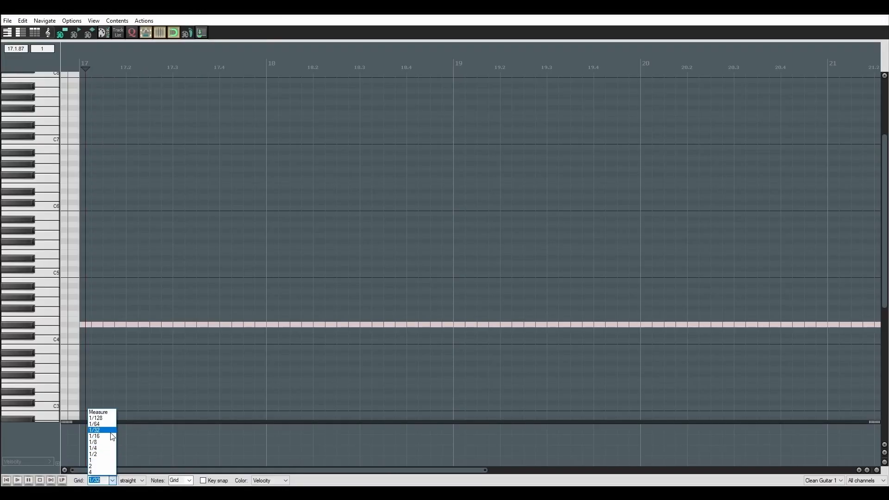
left_click(95, 436)
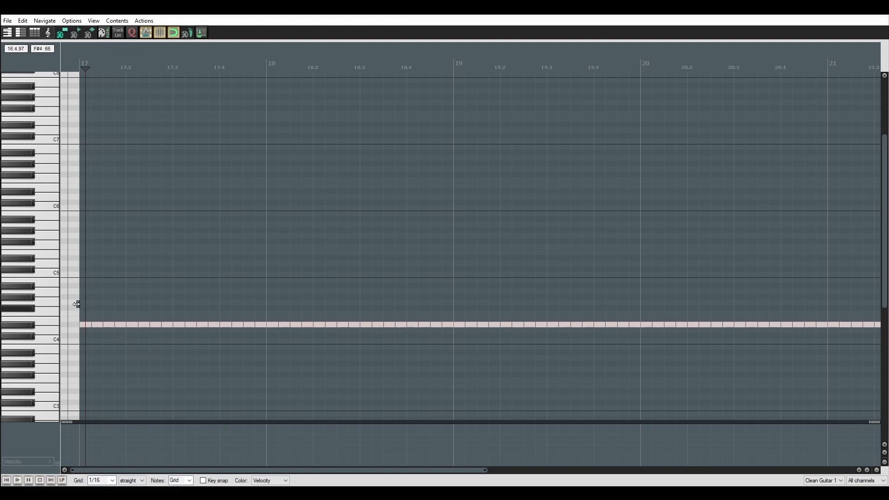
scroll(53, 411, "down", 2)
scroll(45, 338, "up", 1)
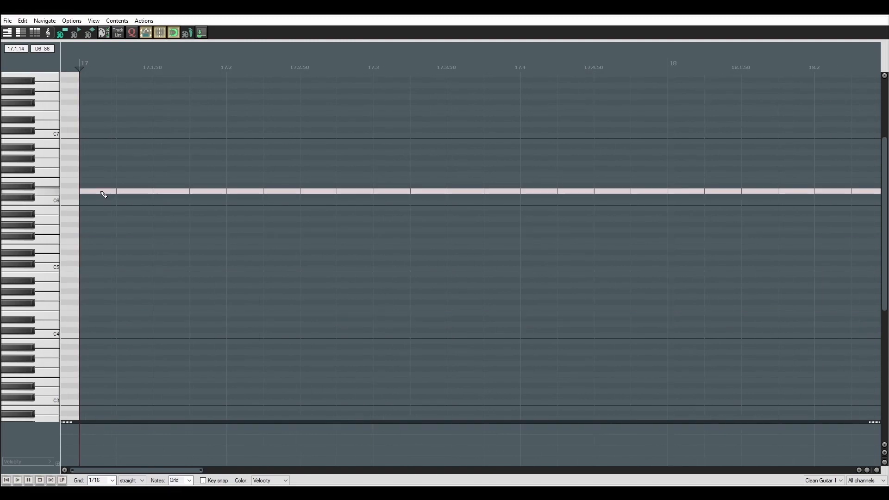
left_click_drag(102, 190, 268, 190)
left_click_drag(303, 231, 380, 233)
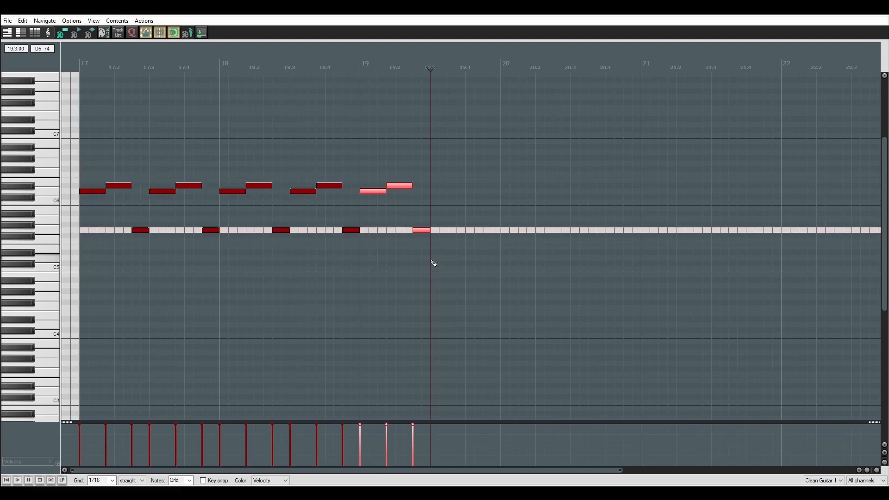
Repeat the three-note clean guitar figure through measure 18 and rework the copy at measure 19 into D#6, F6, G5.
left_click(366, 69)
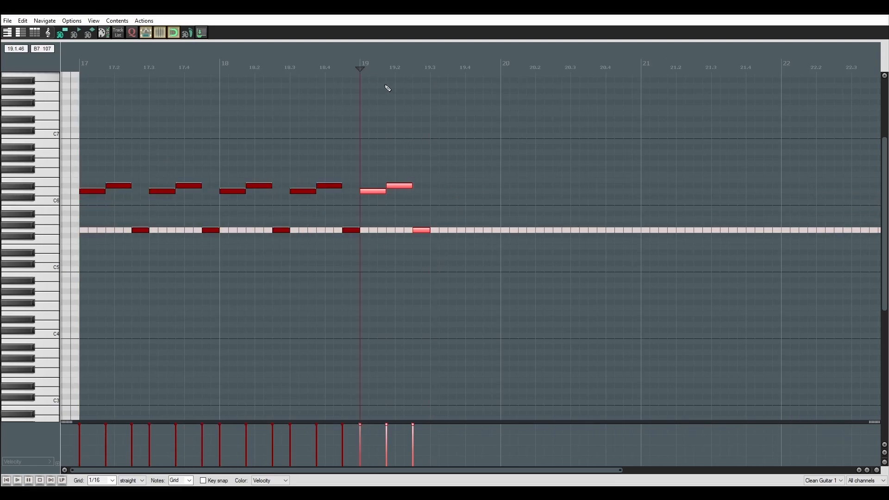
scroll(475, 191, "up", 3)
scroll(509, 186, "right", 3)
left_click_drag(445, 189, 429, 175)
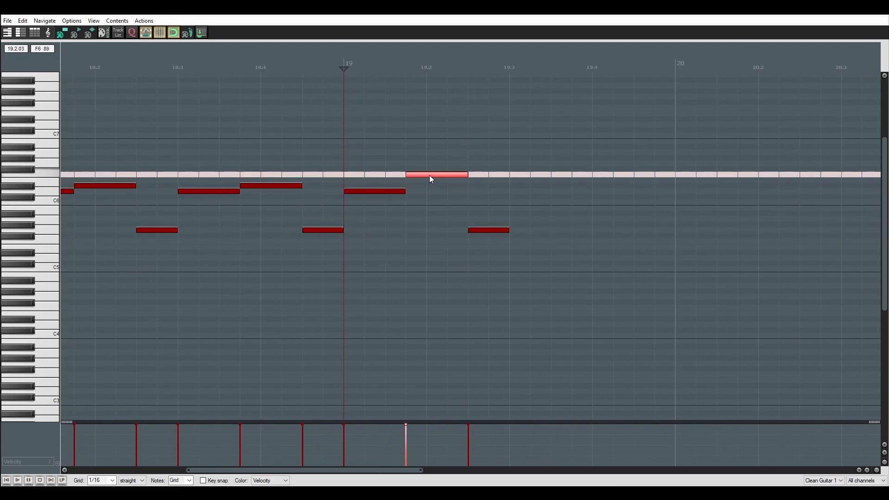
left_click(394, 195)
left_click_drag(548, 260, 373, 129)
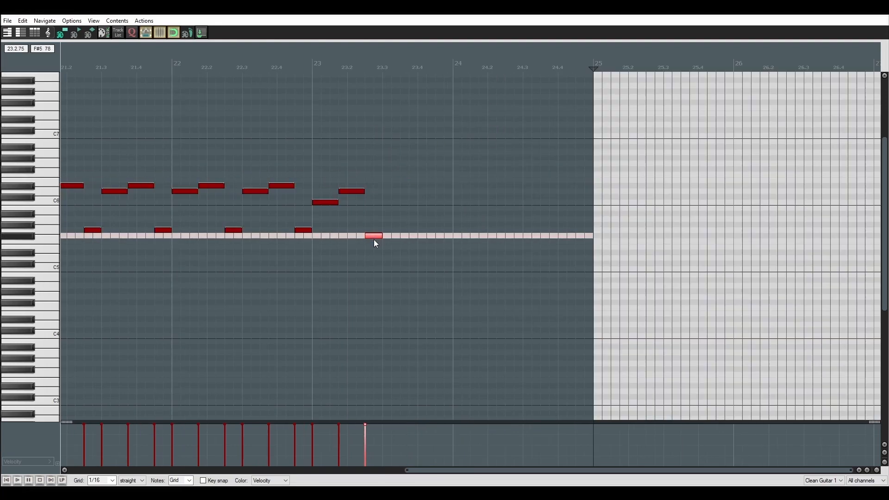
Lower the last note of the measure 23 figure to D#5 and repeat the C6, D6, D#5 figure to the end of measure 24.
left_click_drag(376, 241, 373, 257)
left_click_drag(410, 289, 311, 163)
key("ctrl+d")
key("ctrl+d")
key("ctrl+d")
scroll(430, 140, "left", 3)
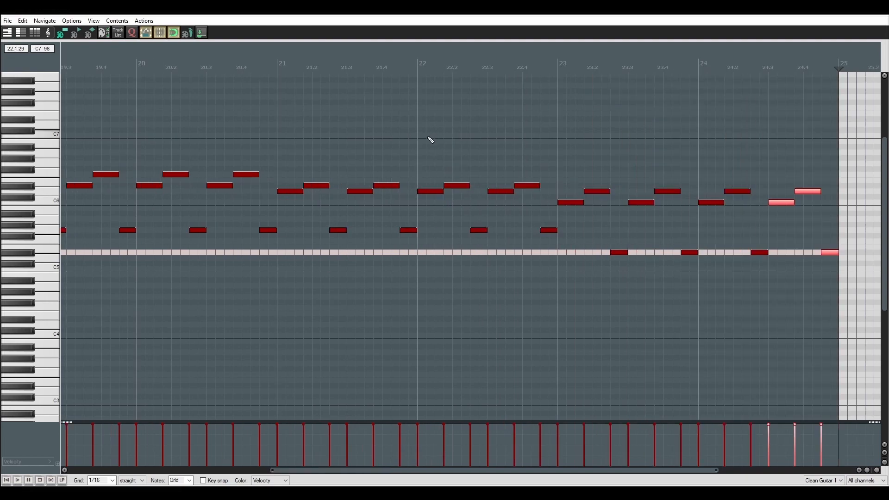
scroll(308, 141, "down", 5)
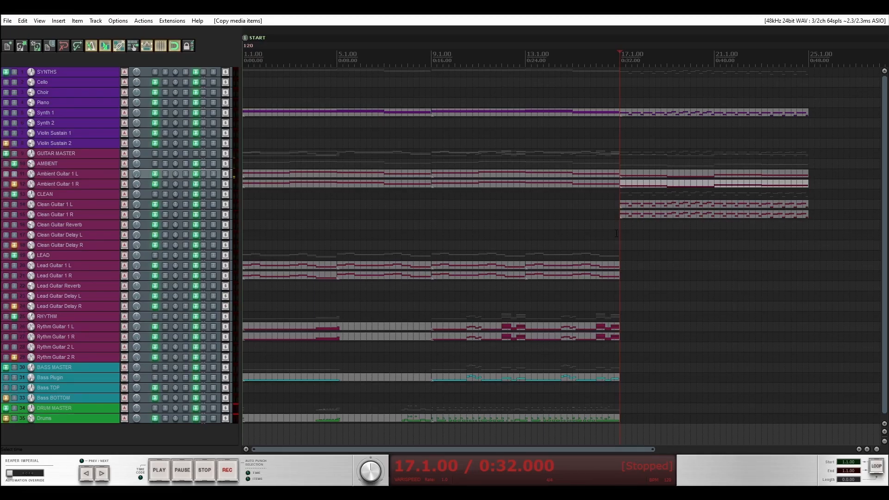
Copy the last Lead Guitar 1 L item to measure 33 and open the copy for note editing.
scroll(626, 239, "right", 3)
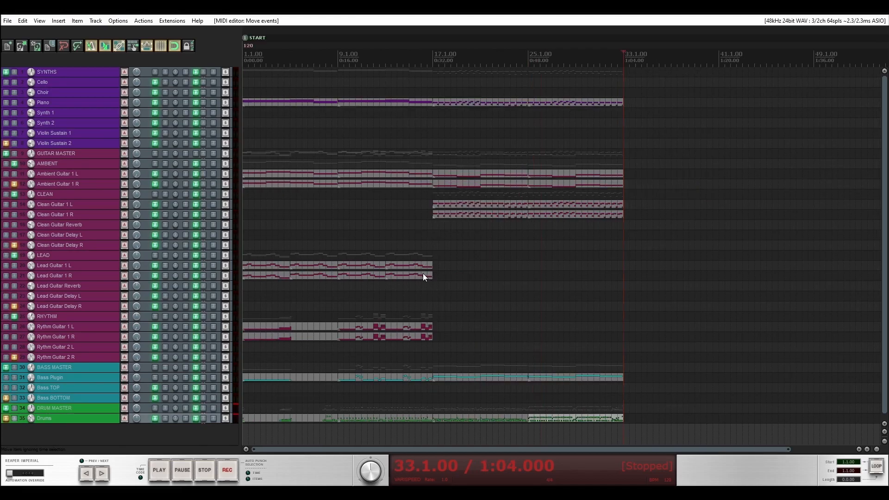
left_click_drag(408, 266, 646, 265)
left_click(643, 265)
left_click(696, 266, "ctrl")
right_click(696, 265)
left_click(694, 321)
double_click(685, 266)
Delete all notes from the copied lead guitar item at measure 33.
scroll(32, 202, "up", 4)
left_click(63, 208)
scroll(410, 228, "up", 4)
scroll(563, 215, "down", 2)
left_click_drag(728, 244, 60, 78)
key("Delete")
Fill measures 33 and 34 with eighth-note octaves on A#4 and C5, and copy them to measure 35.
left_click_drag(85, 140, 85, 202)
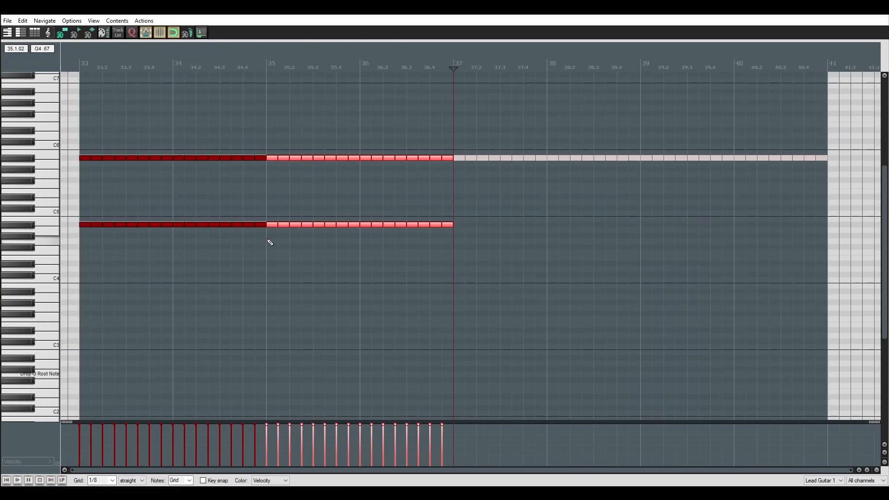
mouse_move(268, 241)
left_mouse_down()
mouse_move(223, 160)
mouse_move(226, 146)
mouse_move(263, 221)
mouse_move(259, 241)
left_mouse_up()
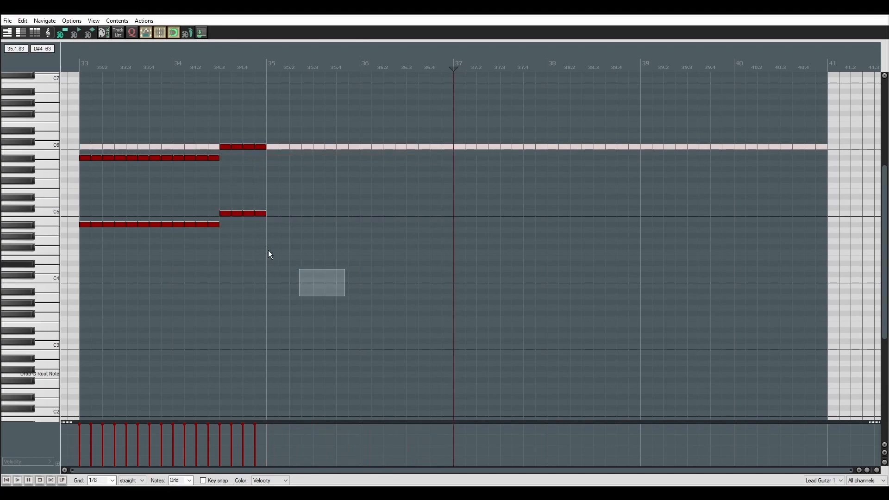
left_click_drag(268, 250, 74, 88)
key("ctrl+c")
left_click(268, 64)
key("ctrl+v")
Lower the copied octaves to A and A# in measures 35 and 36, and fill measure 37 to the item's end with G octaves.
left_click_drag(401, 241, 271, 163)
left_click_drag(522, 261, 413, 160)
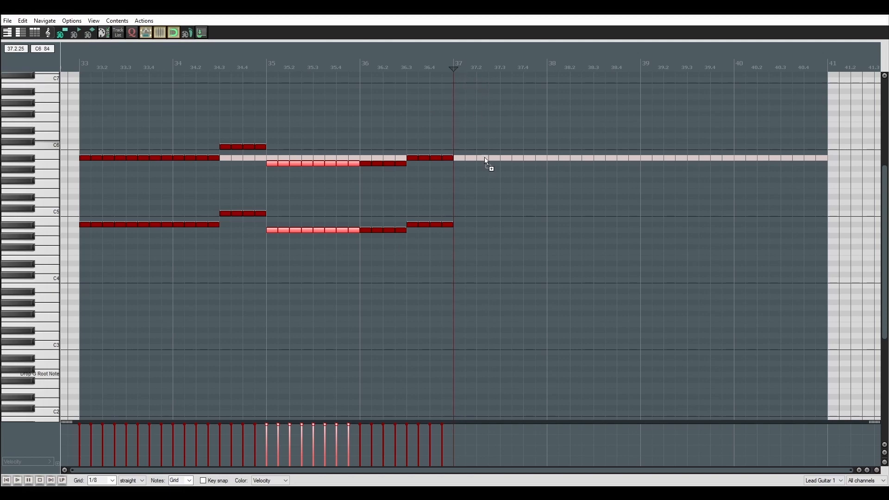
key("ctrl+v")
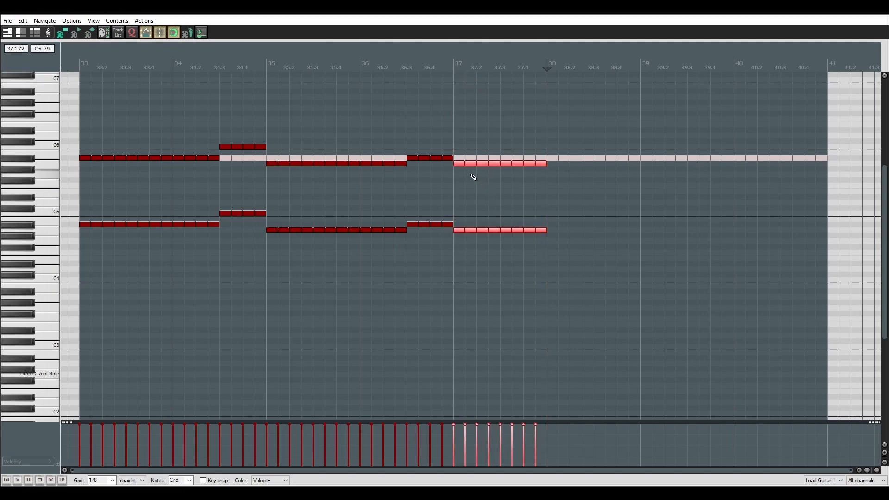
left_click_drag(460, 164, 460, 174)
left_click_drag(608, 287, 454, 160)
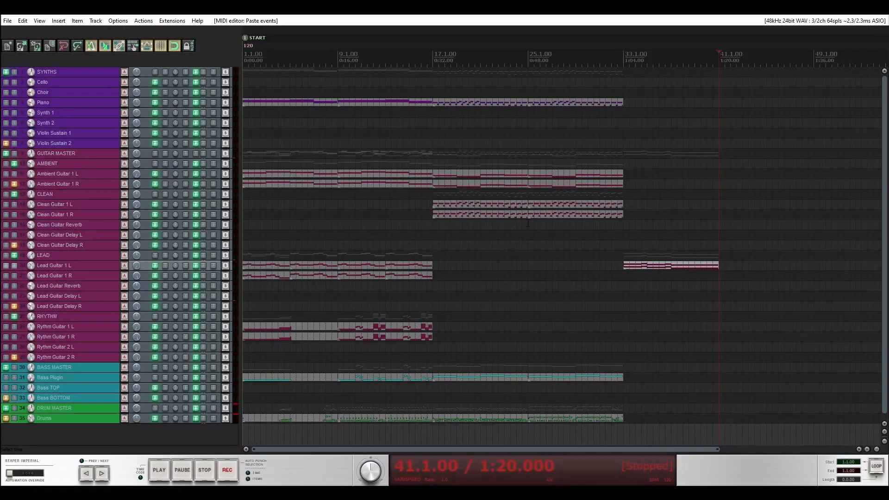
Copy the new lead item at measure 33 onto Lead Guitar 1 R and Rythm Guitar 1 L.
left_click_drag(669, 266, 668, 275)
scroll(676, 260, "up", 2)
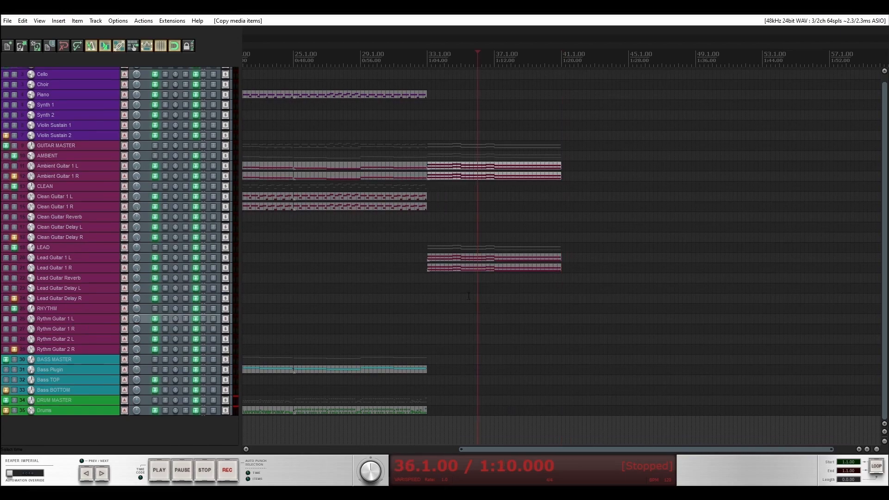
left_click_drag(479, 271, 475, 322)
Replace the rhythm item's notes with eighth-note power chords on D#3 in measures 33 and 34 and on C3 in measures 35 and 36.
left_click_drag(436, 258, 256, 169)
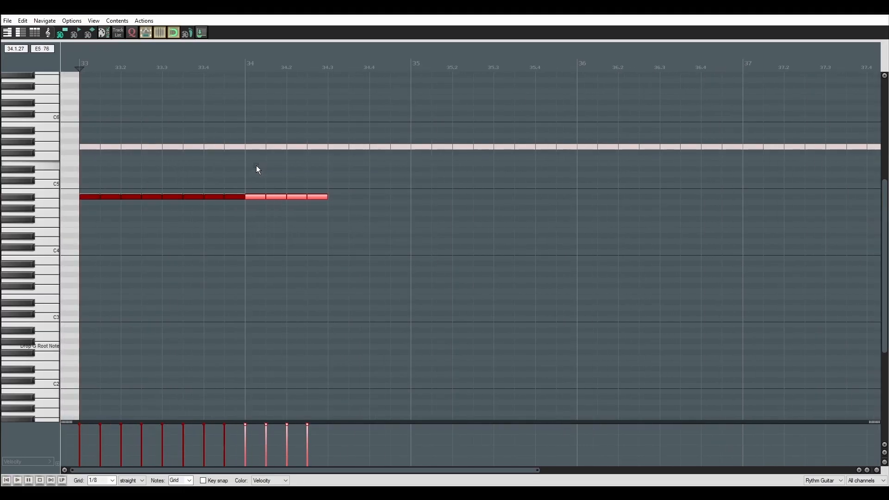
key("Delete")
left_click_drag(317, 274, 35, 141)
left_click_drag(92, 200, 92, 302)
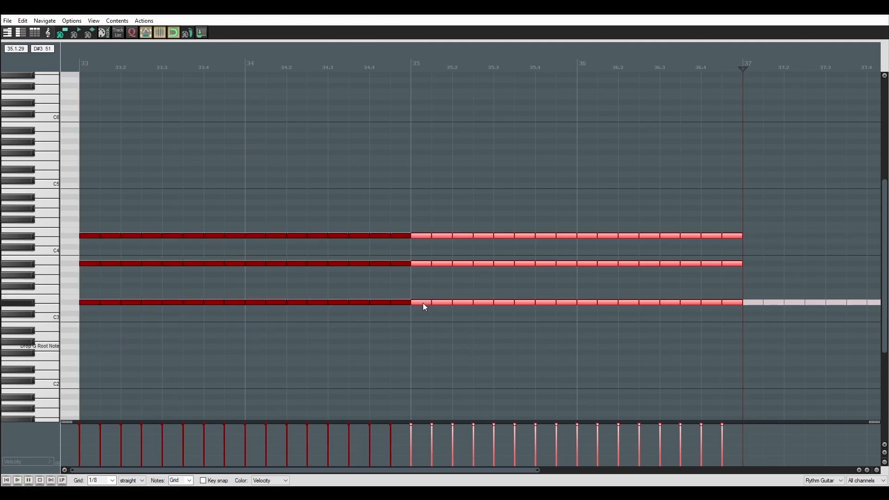
left_click_drag(423, 303, 424, 317)
Write three dotted-quarter G2 notes from measure 37, the run G3, A#3, A3, C3, D#3, G3, and a closing G2 with velocity 80.
scroll(492, 327, "down", 3)
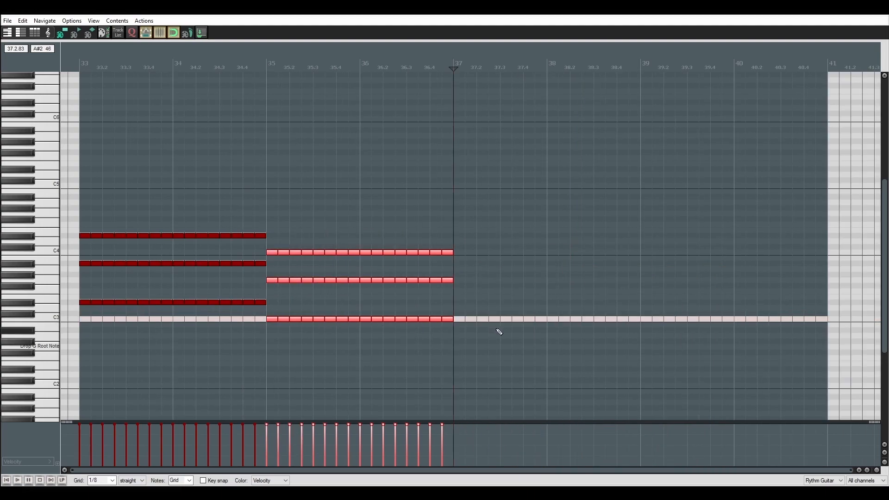
scroll(500, 332, "up", 3)
scroll(360, 336, "down", 3)
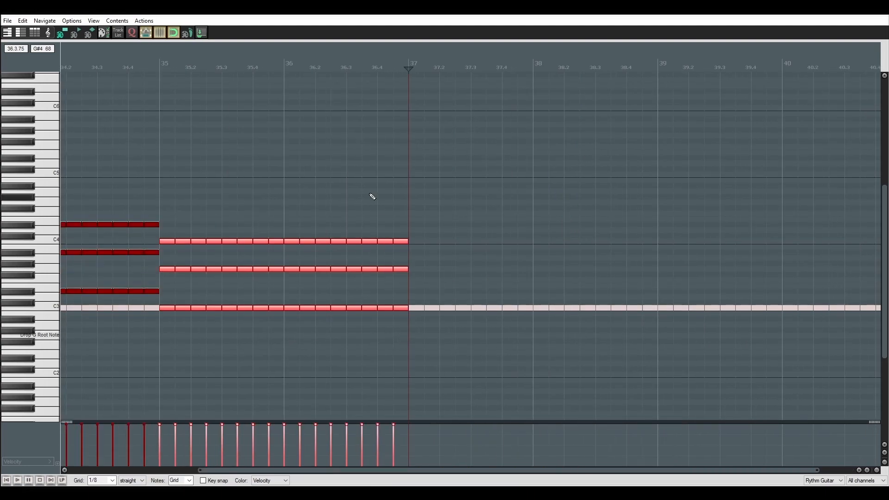
scroll(509, 341, "up", 3)
scroll(357, 337, "right", 3)
left_click(362, 337)
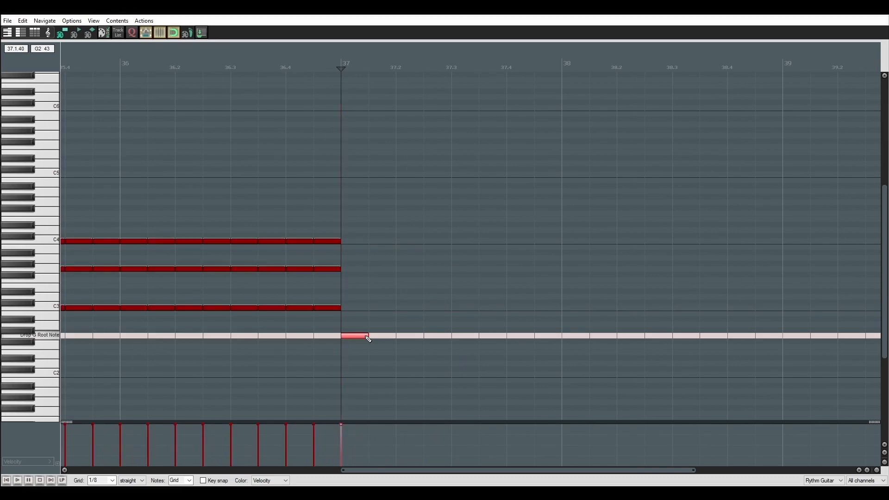
left_click_drag(408, 338, 569, 338)
scroll(569, 337, "right", 3)
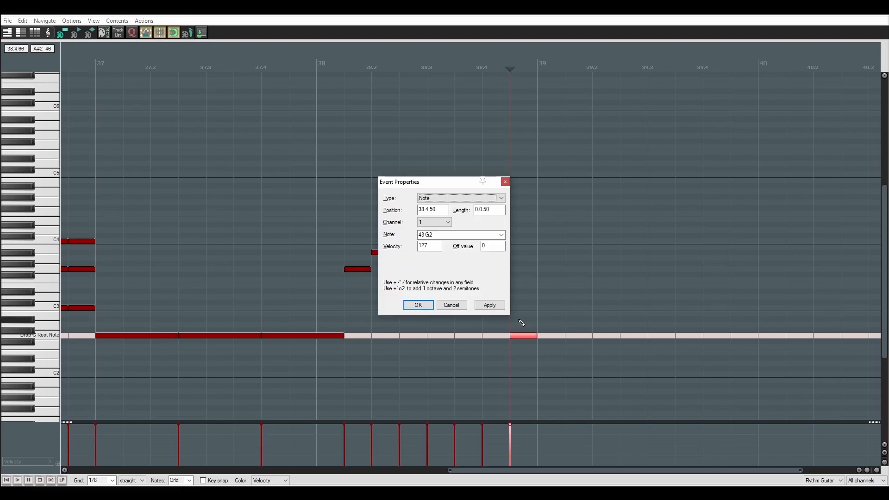
type("80")
key("Return")
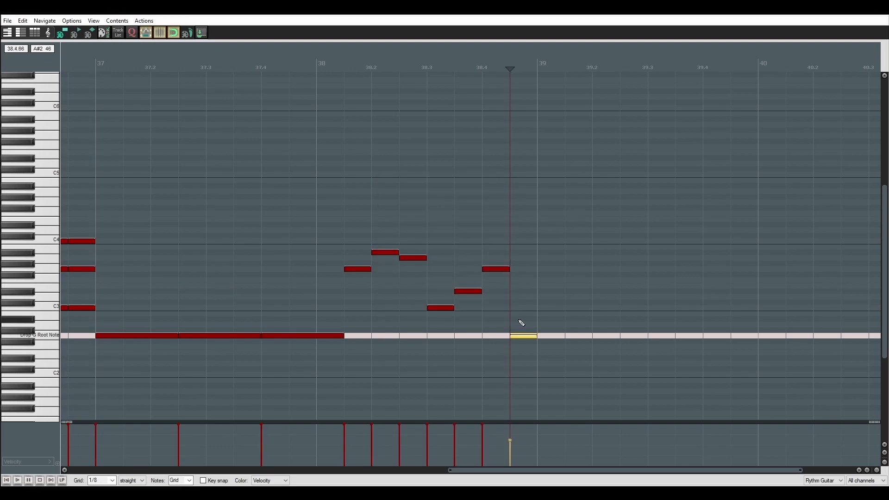
Repeat the G2 riff from measure 39 as far as the G3, A#3, A3 notes in measure 40.
left_click_drag(495, 243, 532, 352)
left_click_drag(498, 228, 533, 354)
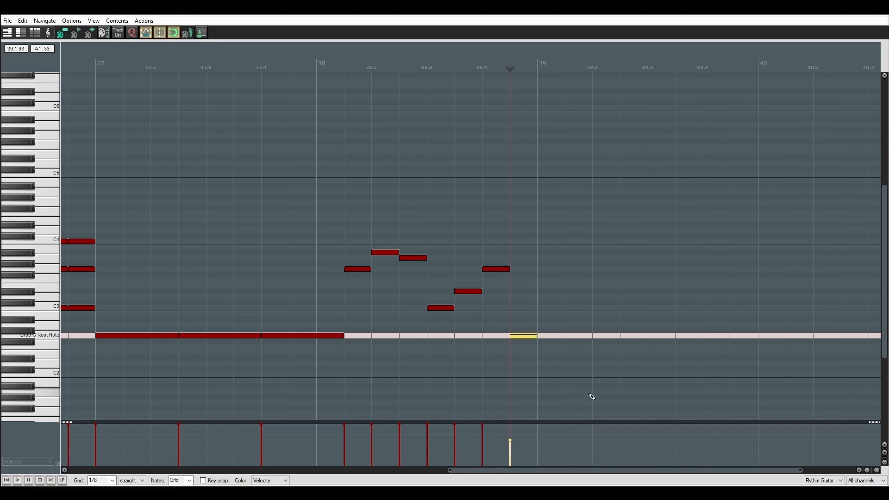
scroll(423, 250, "down", 2)
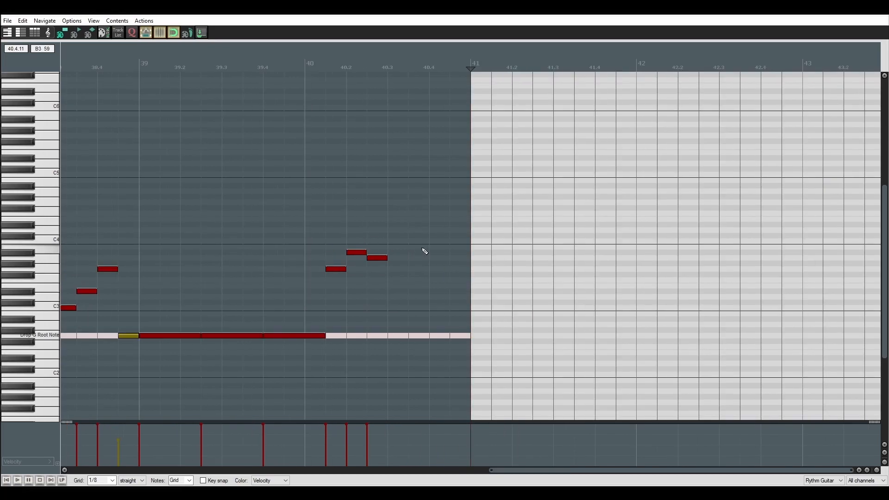
scroll(486, 263, "up", 2)
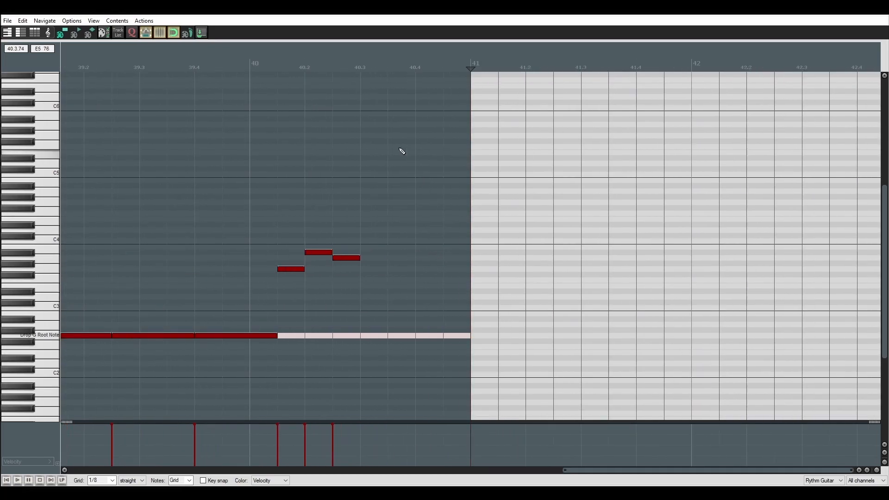
Add four G3 eighth notes from 40.3 to the end of measure 40 and double them on A#3.
left_click(360, 66)
left_click(376, 272)
left_click(406, 269)
left_click(439, 269)
left_click(467, 271)
left_click_drag(464, 288, 376, 252)
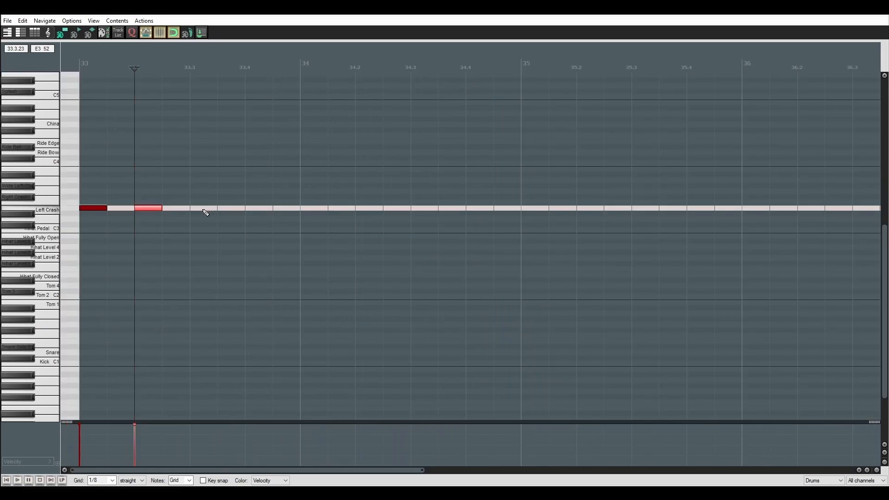
Clear the Drums item at measure 33, set the grid to 1/16 and place a sixteenth-note Left Crash at its start.
key("Delete")
left_click(95, 208)
left_click(102, 480)
left_click(105, 434)
left_click_drag(106, 207, 93, 208)
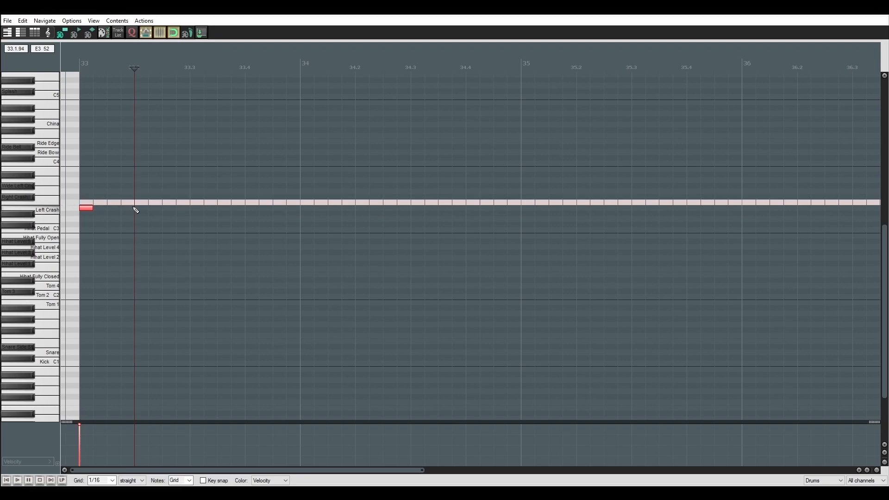
Add Left Crash hits on beats 2 to 4 and a Snare on beat 3 of measure 33, and repeat the bar in measure 34.
left_click(139, 208)
left_click(197, 208)
left_click(250, 208)
scroll(36, 276, "down", 1)
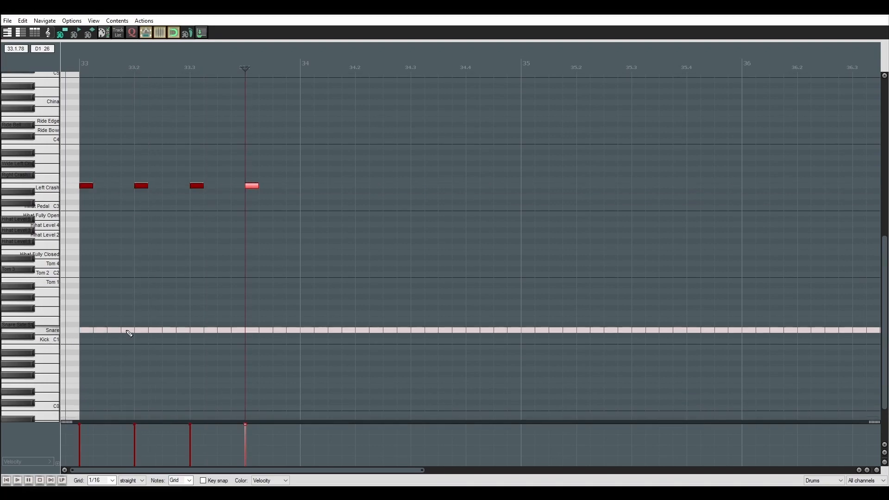
left_click(198, 330)
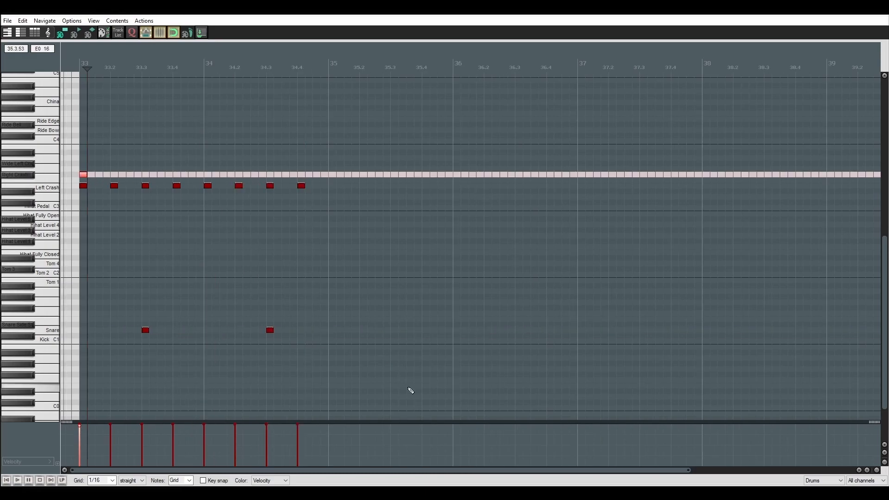
left_click_drag(409, 391, 68, 104)
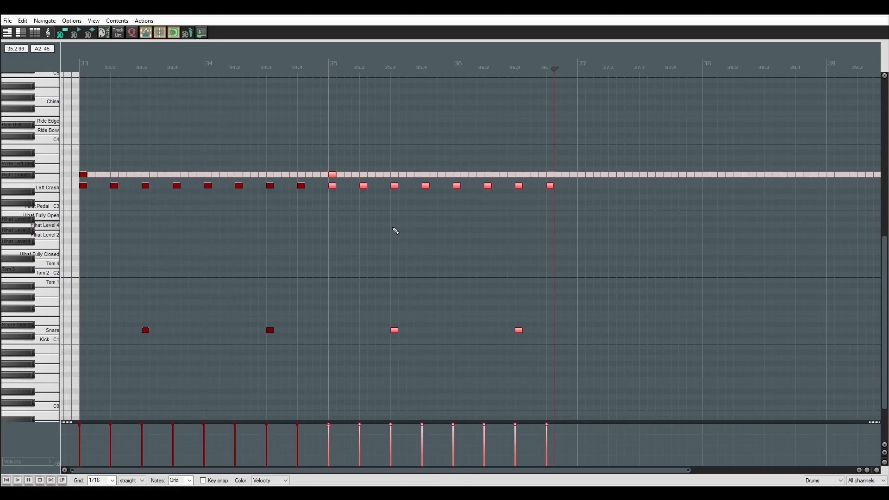
Add a syncopated Kick pattern to measures 33 and 34 and copy the kick and snare parts to measure 35.
scroll(277, 195, "down", 2)
left_click(146, 302)
left_click(188, 302)
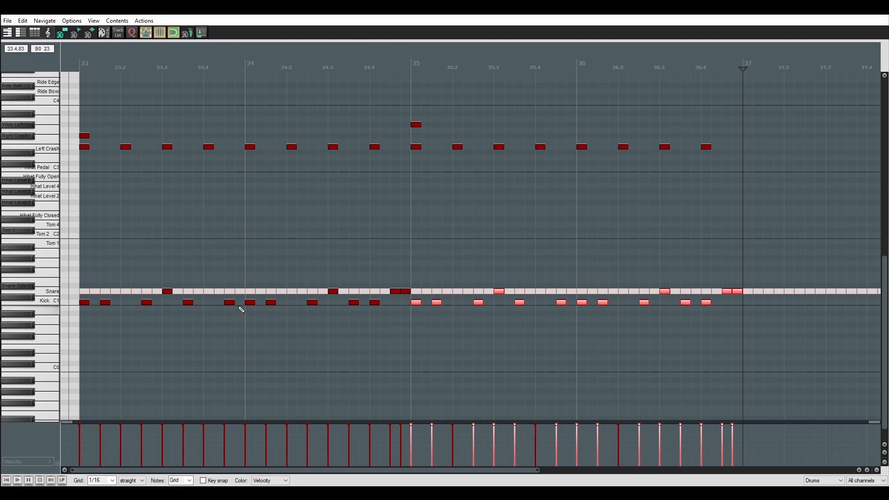
Rework measure 36 into a fill of Snare and Kick hits from 36.1.50, ending with rising toms up to Tom 4.
scroll(465, 277, "right", 1)
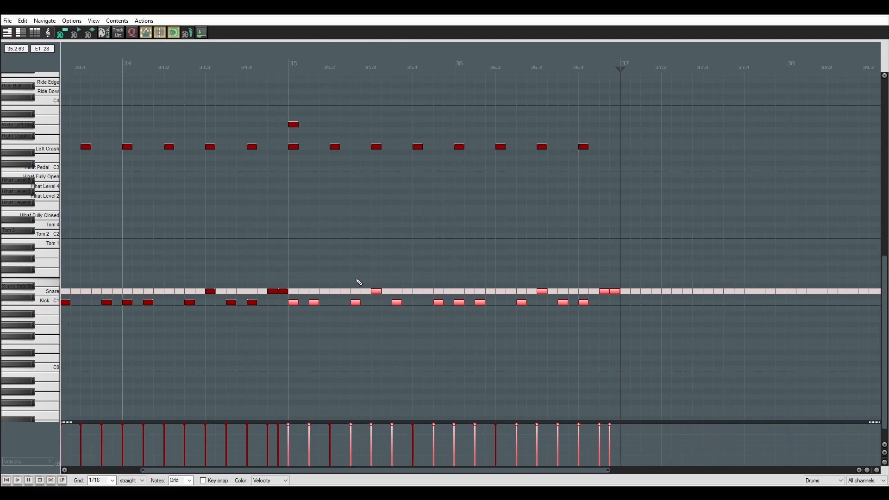
scroll(414, 298, "right", 1)
left_click(358, 293)
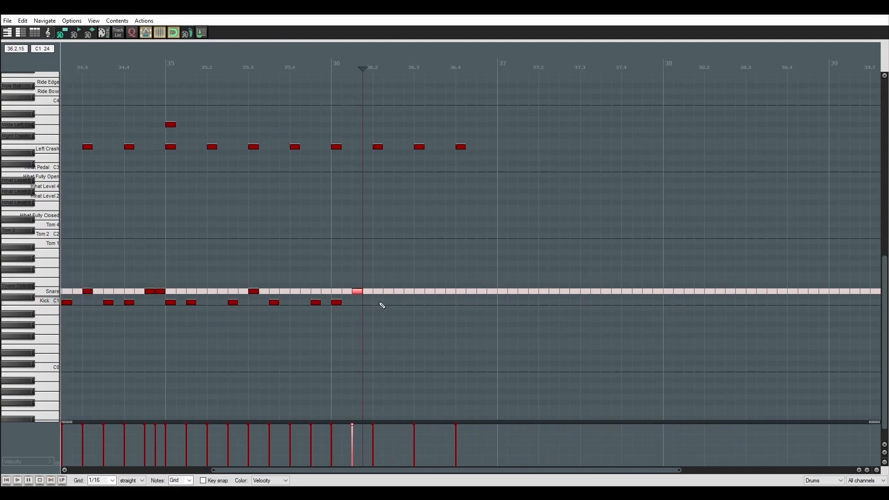
left_click(377, 302)
left_click(399, 302)
left_click(419, 291)
left_click(440, 302)
left_click(460, 291)
left_click_drag(471, 240, 492, 225)
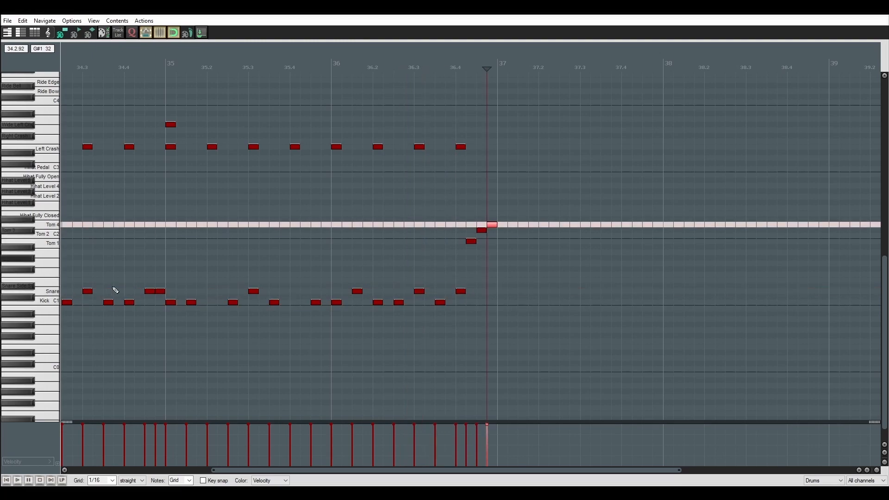
Carry the China groove into measure 40 and start a closing fill with a Snare at 40.3 followed by a Tom 2 hit.
left_click_drag(496, 178, 428, 122)
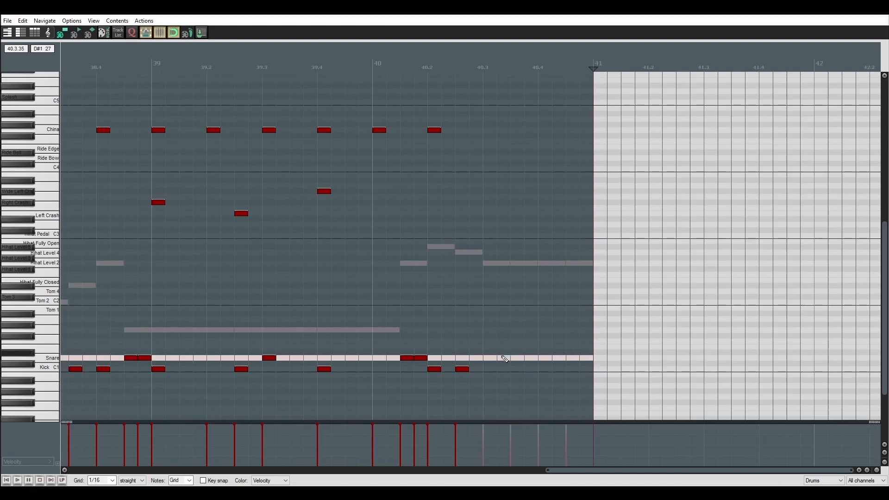
left_click(491, 357)
left_click(506, 303)
double_click(523, 295)
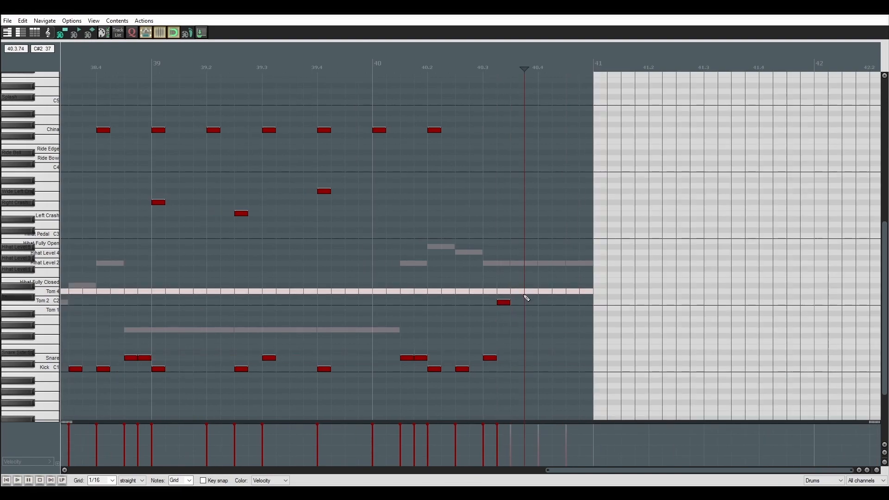
Copy the clean section's piano, ambient, clean guitar, bass and drum items to measure 49 on their matching tracks.
left_click_drag(388, 424, 497, 87)
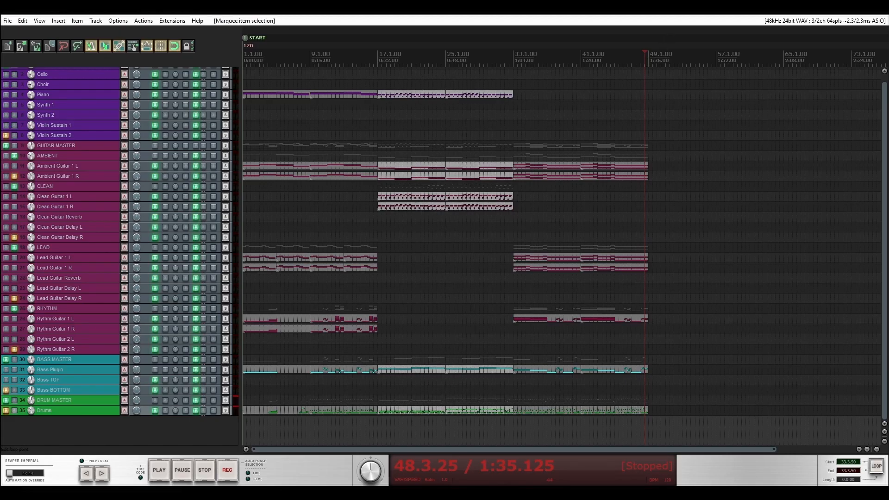
key("ctrl+v")
key("ctrl+z")
left_click(63, 94)
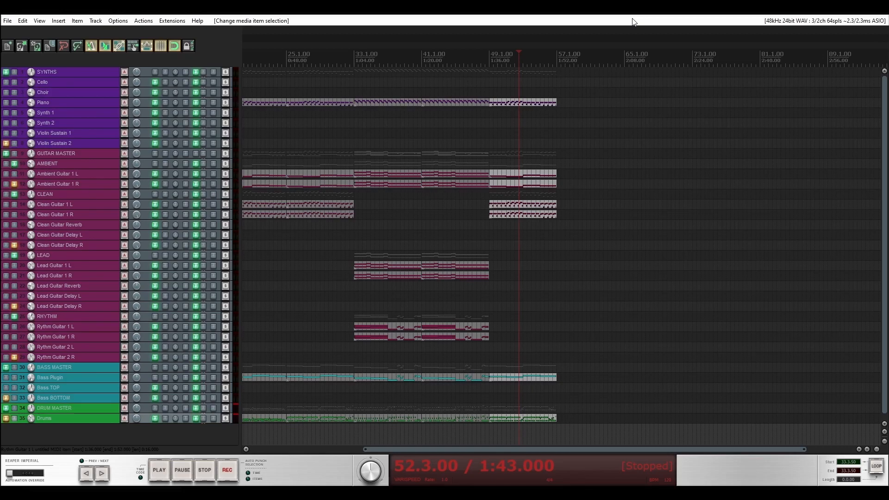
Copy the Rythm Guitar 1 L item from measure 41 to measure 57 and replace its notes with a pattern starting on sustained G2 notes.
double_click(463, 327)
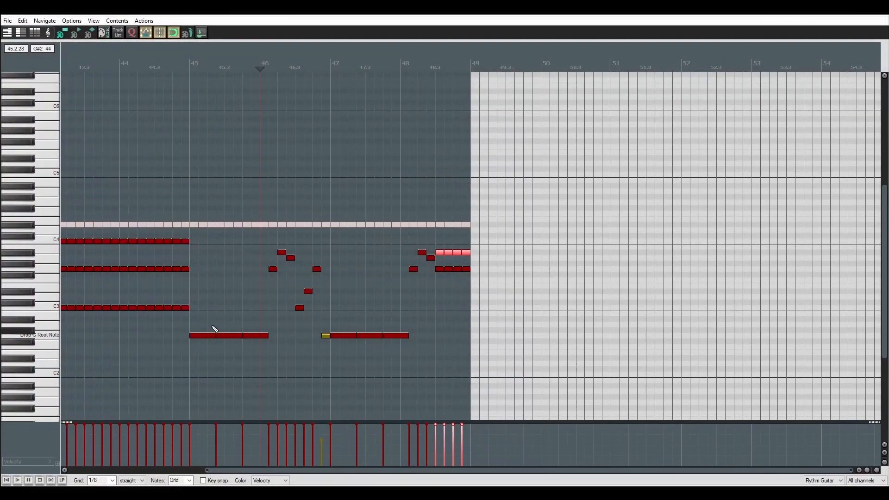
left_click_drag(461, 327, 595, 327)
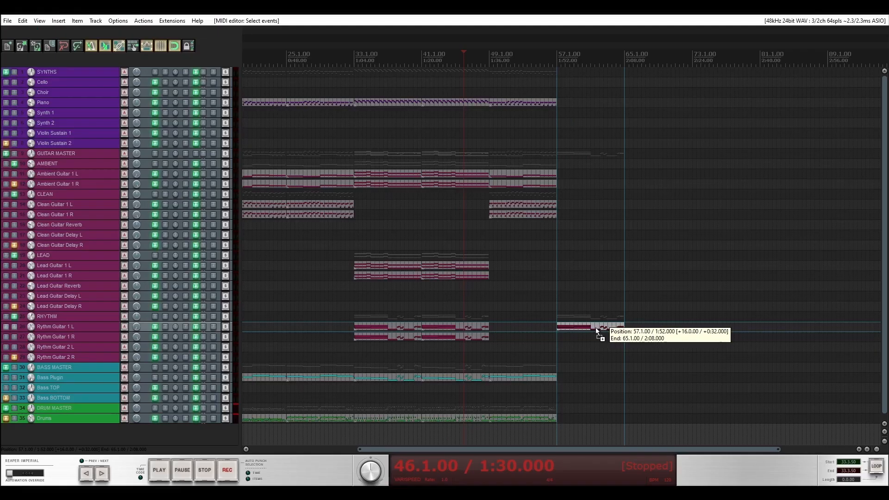
double_click(595, 327)
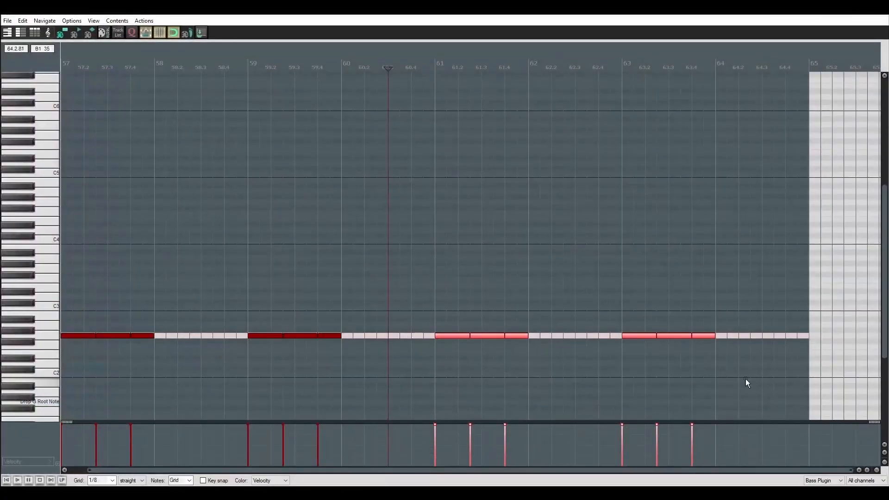
left_click_drag(759, 382, 71, 330)
scroll(28, 314, "down", 5)
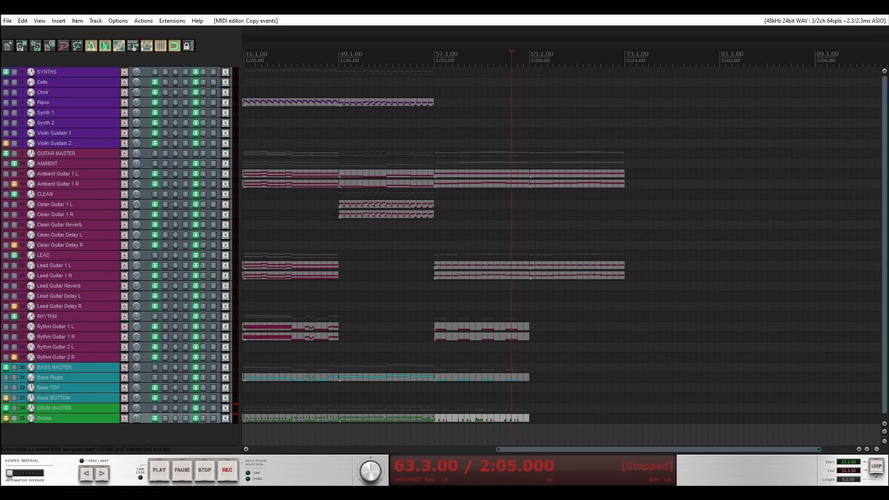
Copy the Rythm Guitar 1 L item to measure 65 and write a two-measure riff of sustained G2 notes, short chugs and closing chords.
left_click(83, 367)
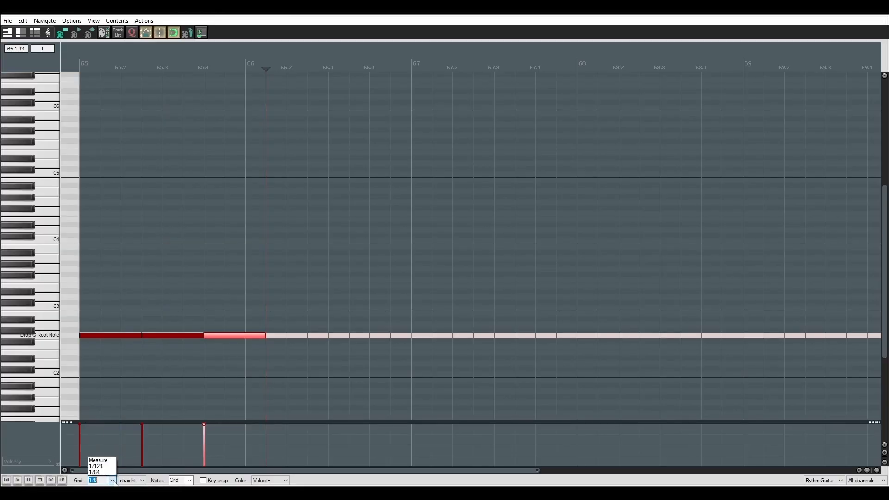
left_click(100, 436)
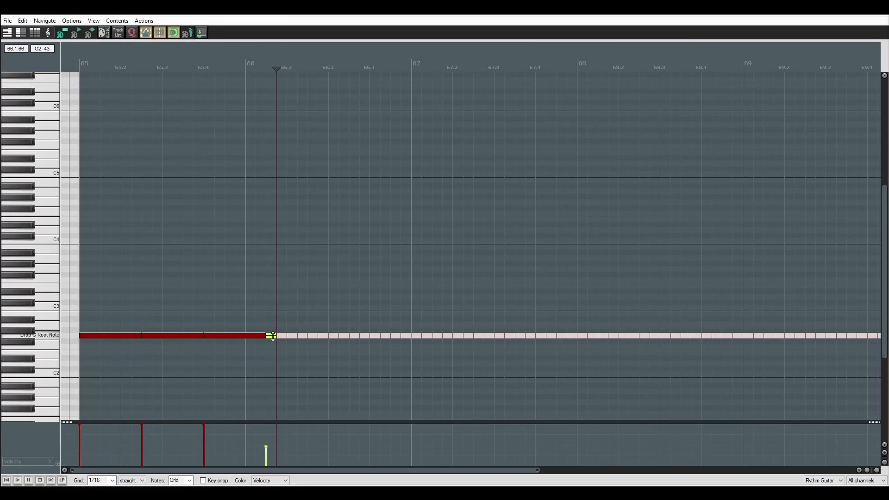
left_click(289, 335)
left_click(311, 336)
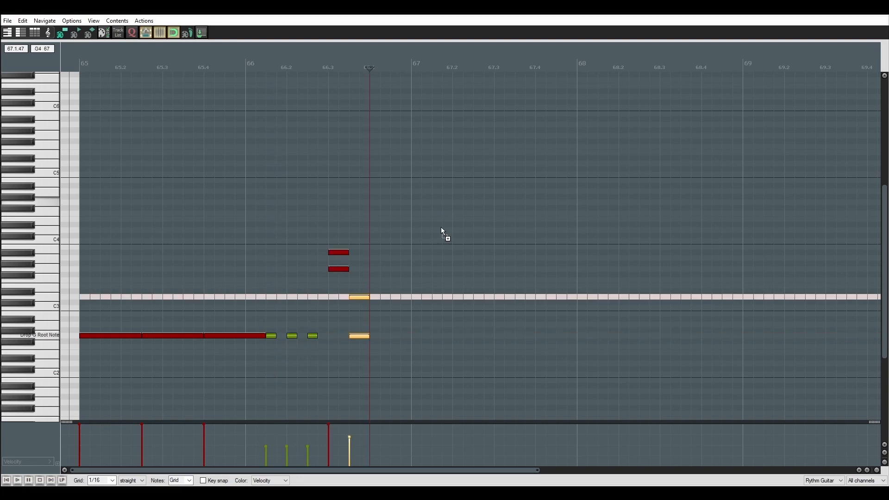
key("ctrl+v")
key("ctrl+v")
scroll(514, 366, "down", 2)
left_click_drag(514, 370, 61, 193)
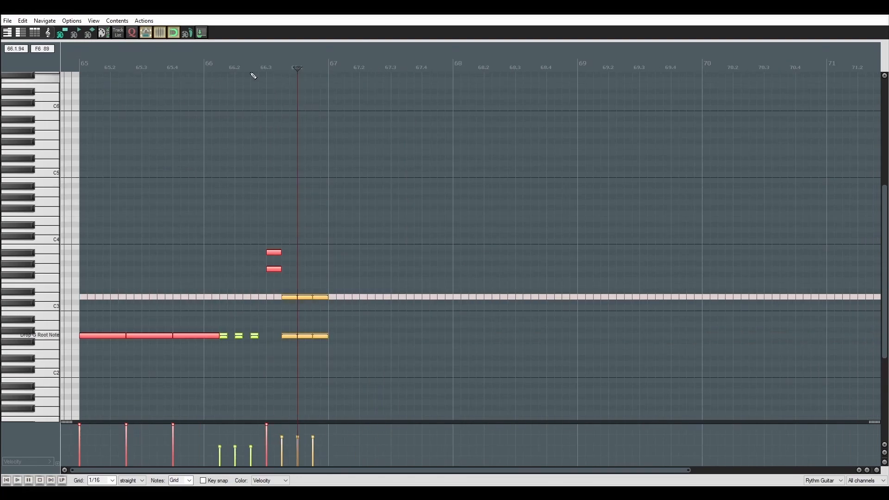
Repeat the two-measure riff at measure 67 and rework its closing chords in measure 68 on a 1/8 triplet grid.
left_click(334, 65)
key("ctrl+v")
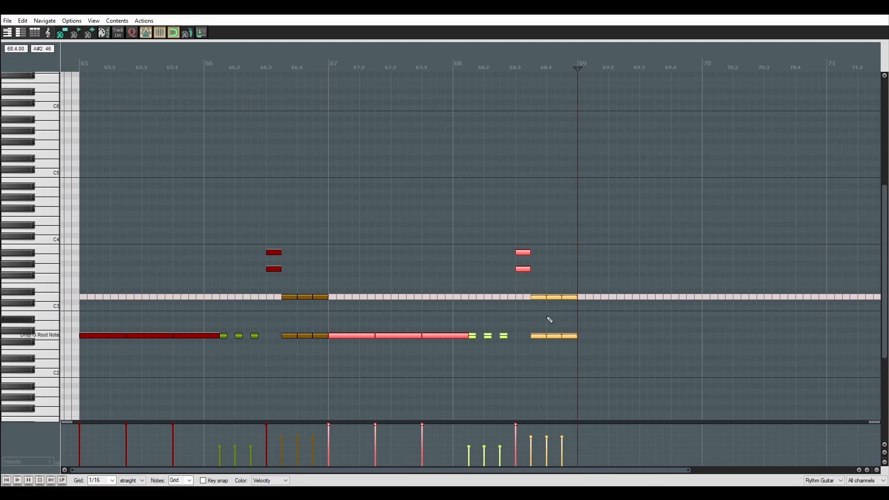
scroll(547, 315, "right", 2)
scroll(470, 407, "up", 1)
left_click(112, 480)
left_click(107, 446)
left_click_drag(581, 361, 471, 253)
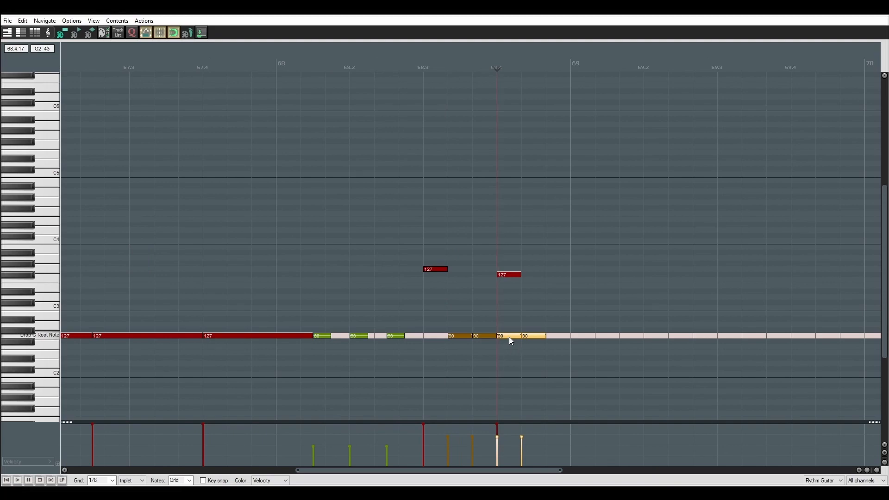
left_click_drag(509, 341, 541, 336)
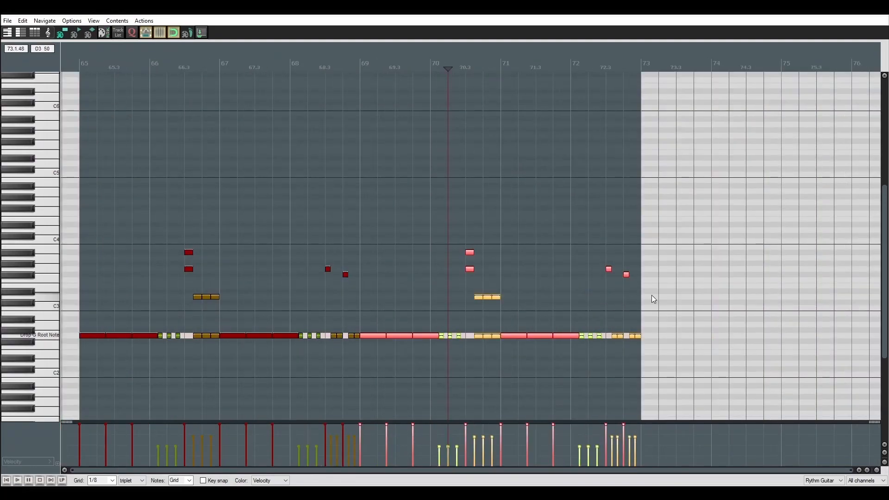
Select the high accent notes in measures 68 and 72 and raise the G3 accents to A#3.
left_click_drag(654, 297, 602, 249)
left_click_drag(385, 293, 293, 243)
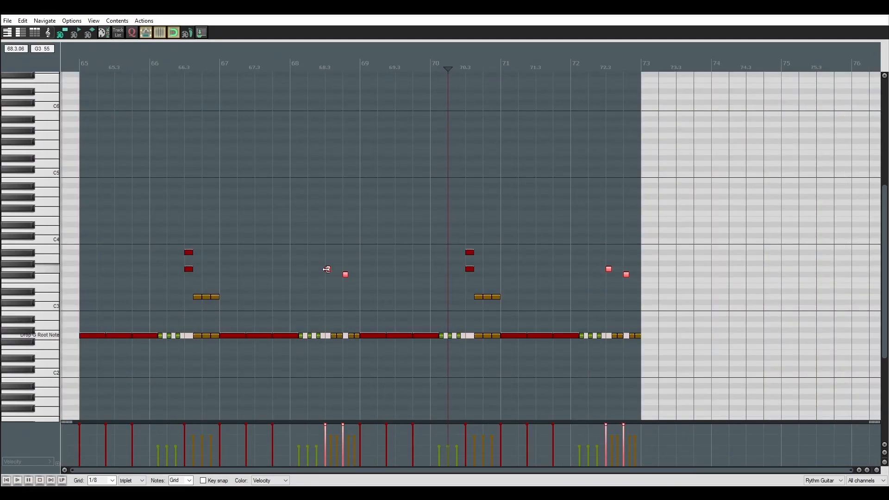
left_click(327, 269)
left_click_drag(328, 270, 325, 253)
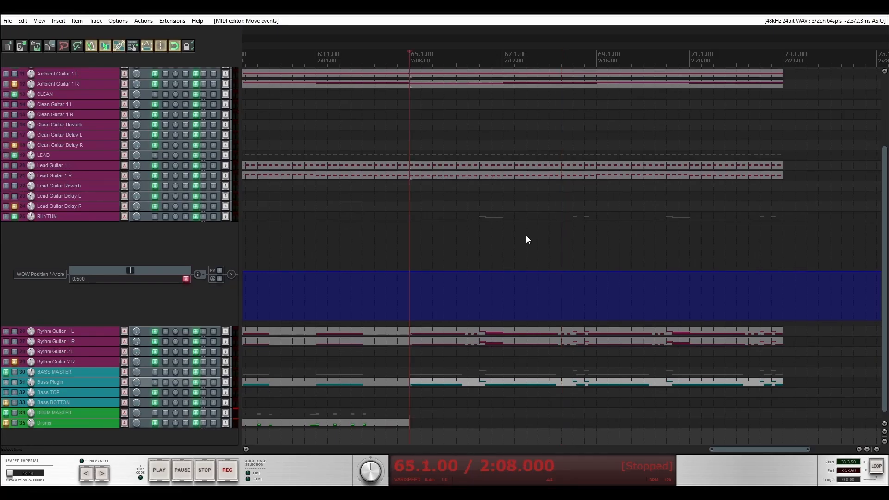
Draw three falling WOW Position ramps from 65.1.00 on the RHYTHM envelope and repeat them through measure 72, also on BASS MASTER.
scroll(504, 200, "up", 3)
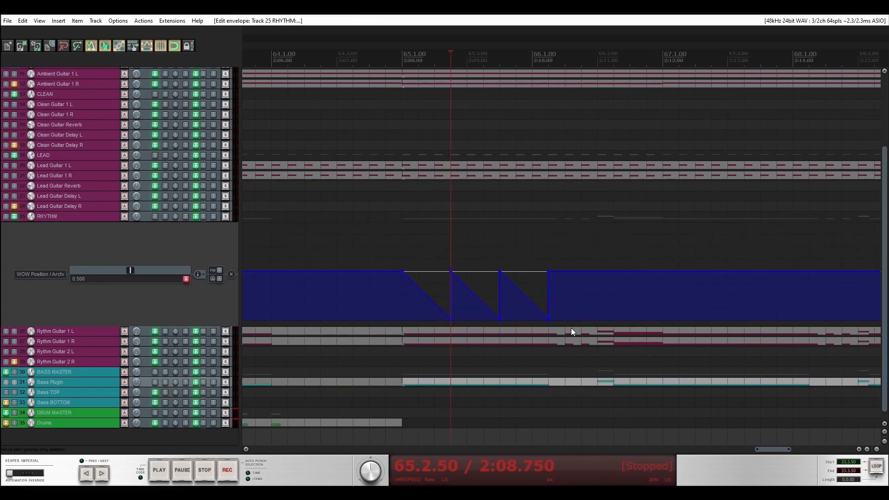
left_click_drag(308, 251, 503, 313)
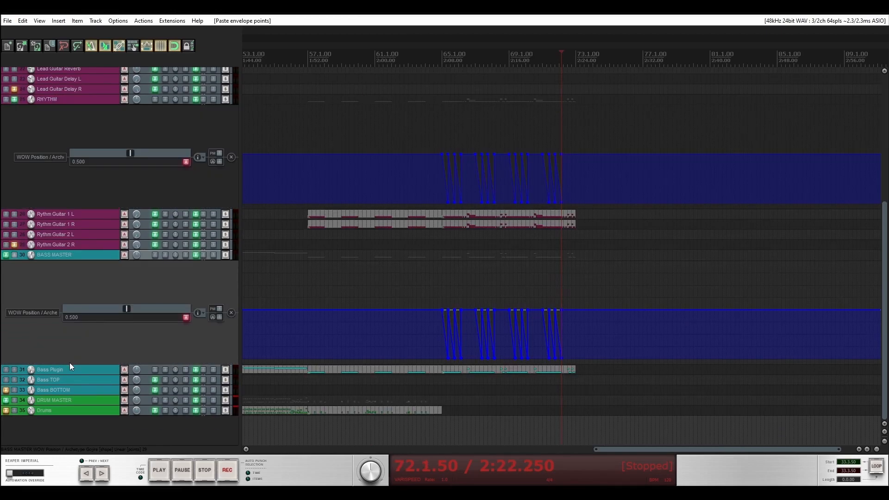
left_click_drag(69, 362, 72, 264)
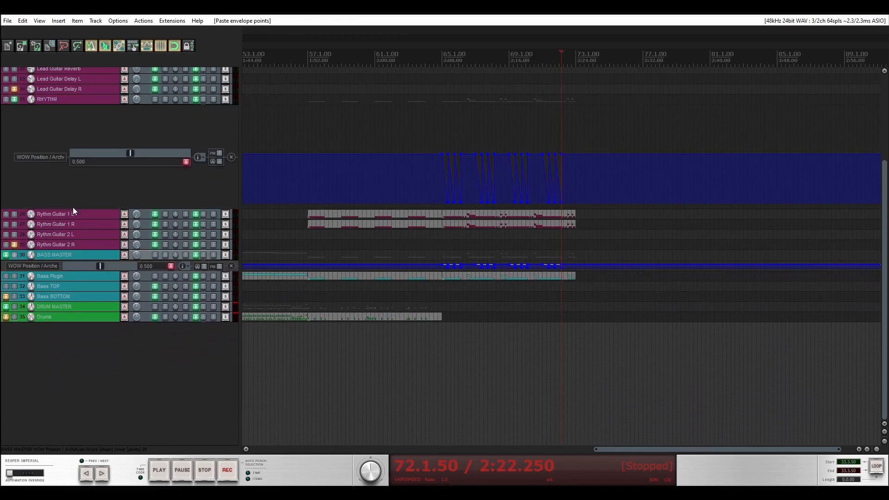
left_click_drag(77, 208, 70, 116)
scroll(55, 268, "up", 1)
scroll(55, 314, "up", 3)
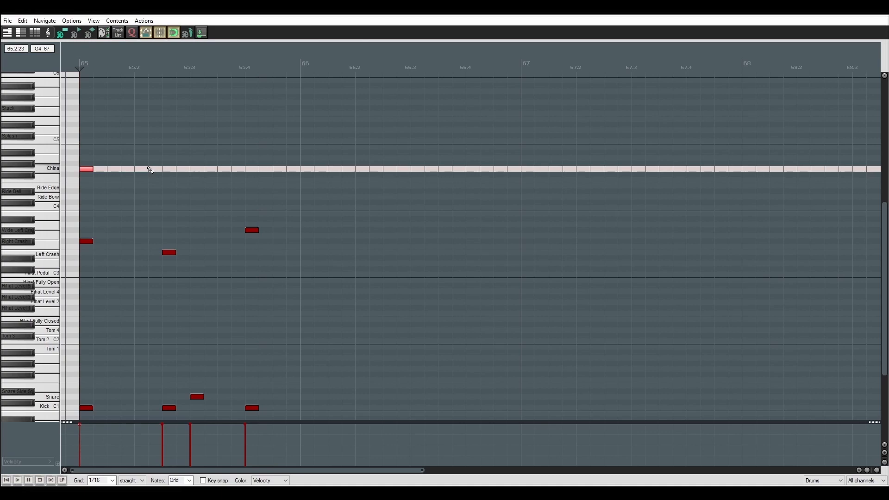
Build a China, crash, Snare and Kick groove in the Drums item for measures 65 to 72 and delete several groups of cymbal hits.
left_click(148, 169)
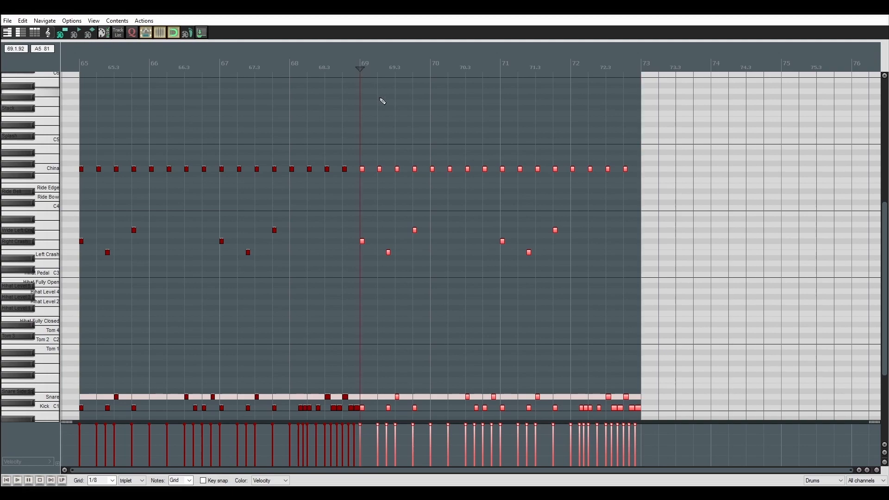
scroll(462, 121, "up", 5)
left_click_drag(250, 146, 293, 197)
key("Delete")
left_click_drag(335, 148, 375, 194)
key("Delete")
left_click_drag(408, 147, 447, 196)
key("Delete")
left_click_drag(506, 146, 545, 198)
key("Delete")
left_click_drag(595, 144, 610, 189)
left_click_drag(687, 188, 690, 193)
key("Delete")
key("Escape")
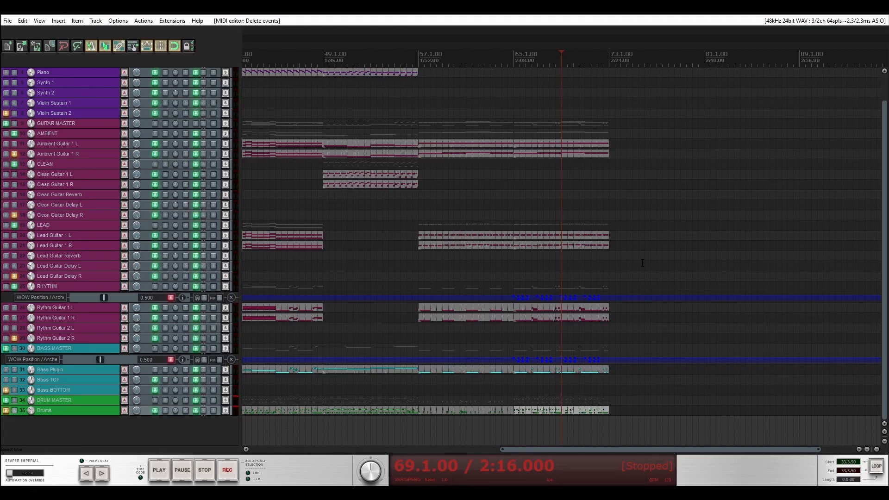
Copy the guitar, bass and drum items of measures 65 to 72 to measure 73 on their matching tracks.
scroll(642, 263, "down", 2)
scroll(647, 257, "right", 5)
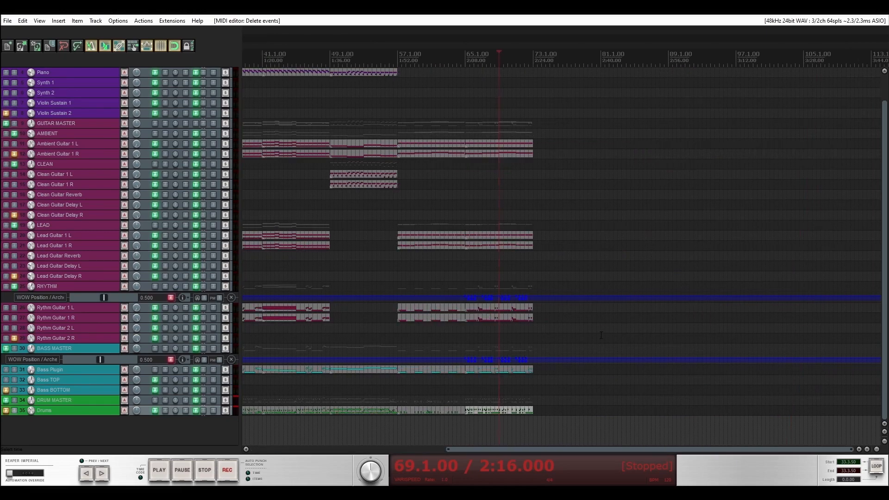
scroll(602, 333, "up", 3)
scroll(579, 330, "down", 1)
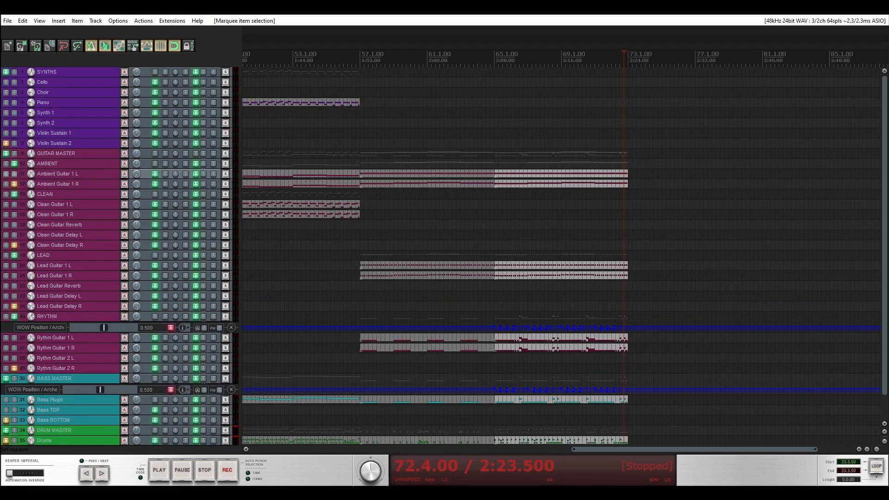
key("ctrl+v")
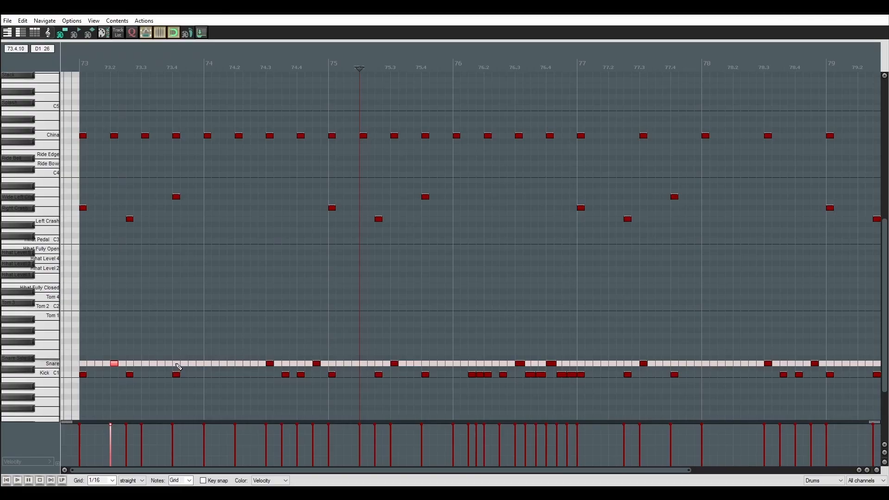
Copy the piano, guitar, bass and drum items of measures 33 to 48 to measure 81 on their matching tracks.
left_click(176, 363)
left_click(238, 364)
left_click_drag(335, 363, 335, 364)
key("Delete")
double_click(301, 364)
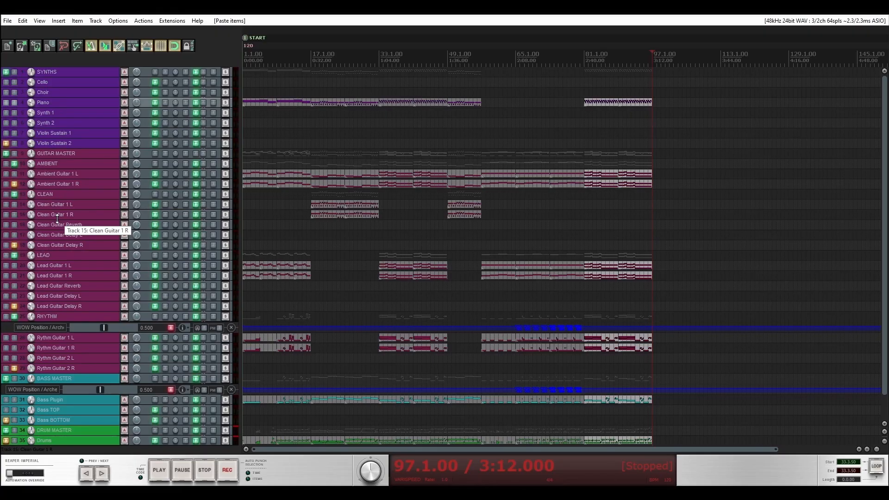
Delete the rhythm guitar item at measure 97 and put a copy of another Rythm Guitar 1 L item in its place.
scroll(57, 219, "down", 2)
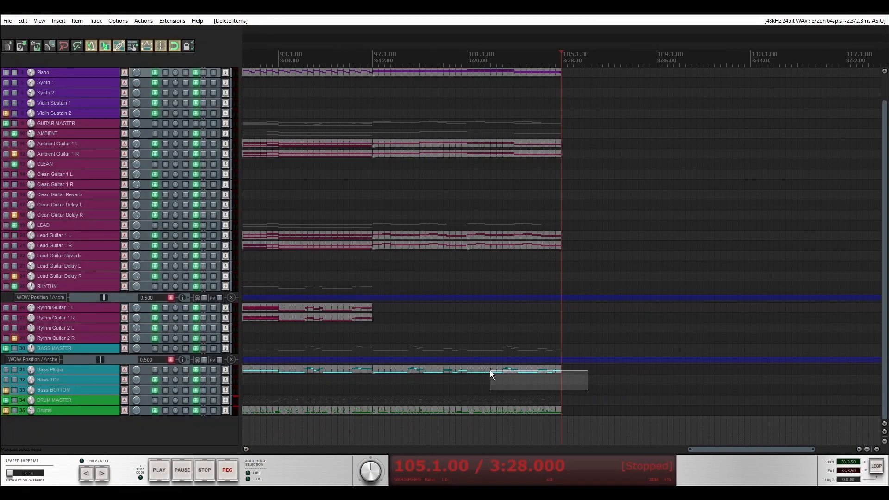
key("Delete")
key("Delete")
scroll(436, 350, "down", 6)
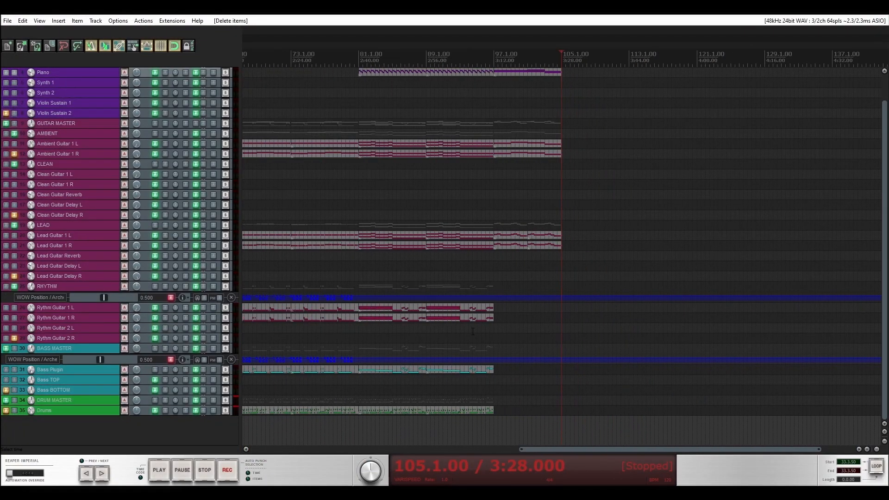
left_click_drag(314, 309, 680, 306)
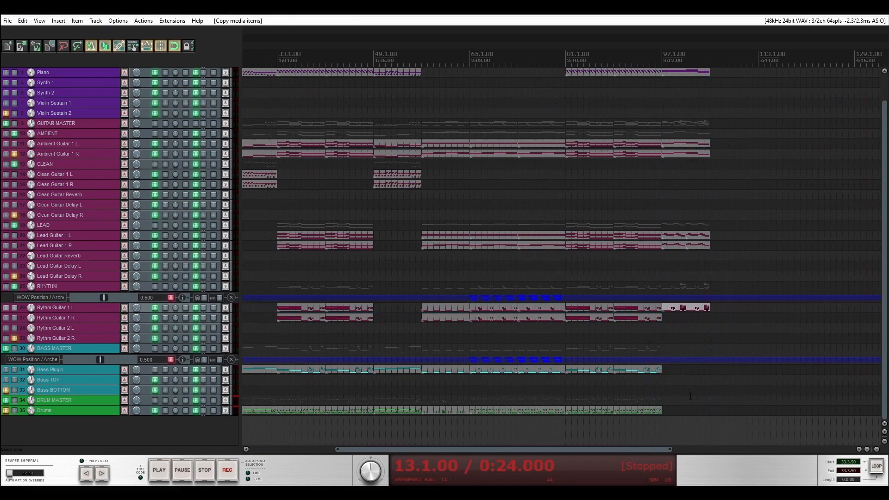
left_click_drag(724, 269, 726, 103)
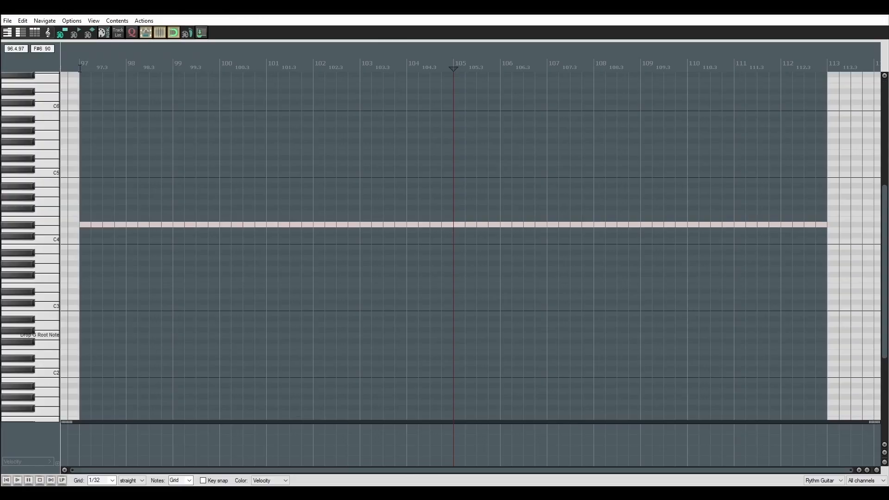
Paste the rhythm guitar notes into the Drums item at measure 97 and convert them all to C1 Kick hits with length 0.25.
left_click(80, 69)
scroll(216, 336, "up", 5)
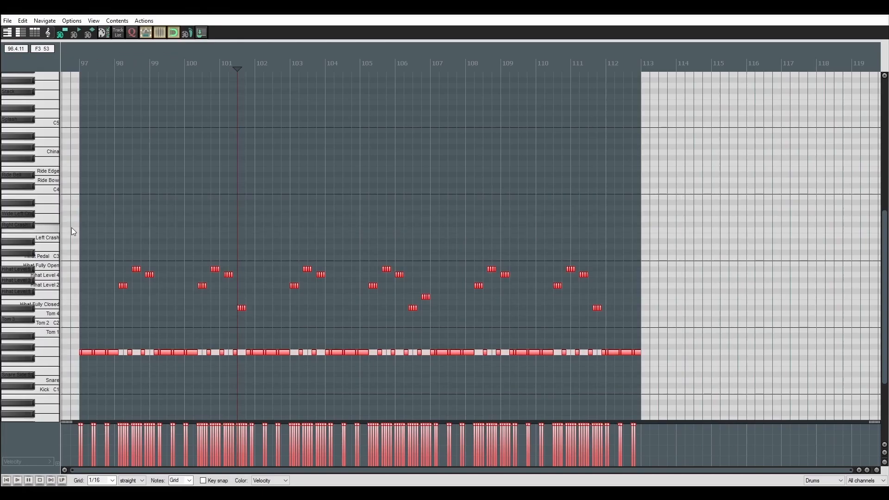
key("ctrl+F2")
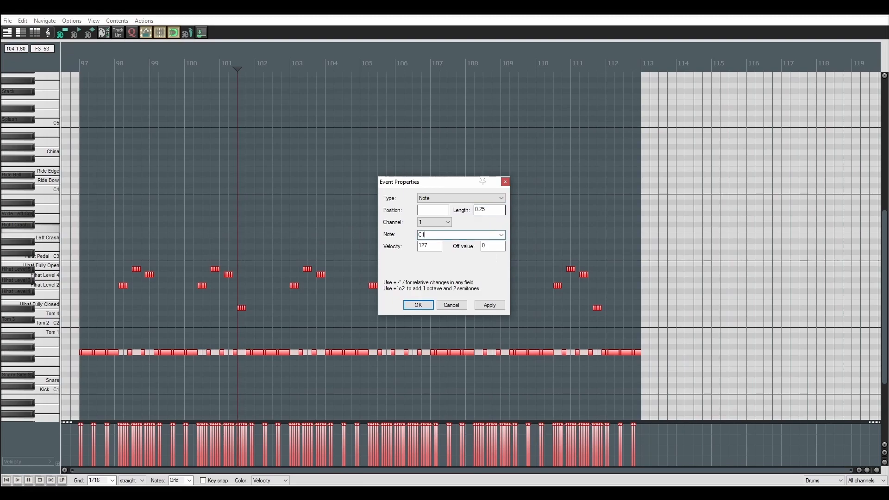
type("C1")
key("Return")
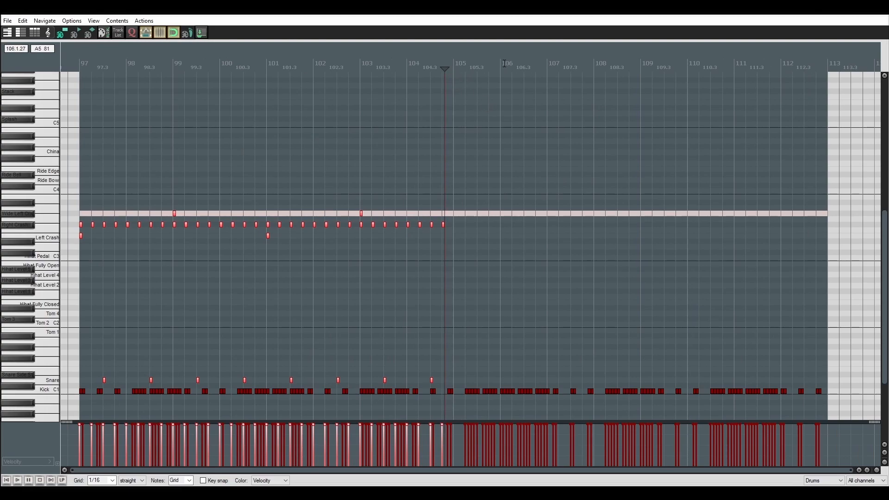
Repeat the crash and Snare pattern of measures 97 to 104 at measure 105 in the Drums item.
key("ctrl+d")
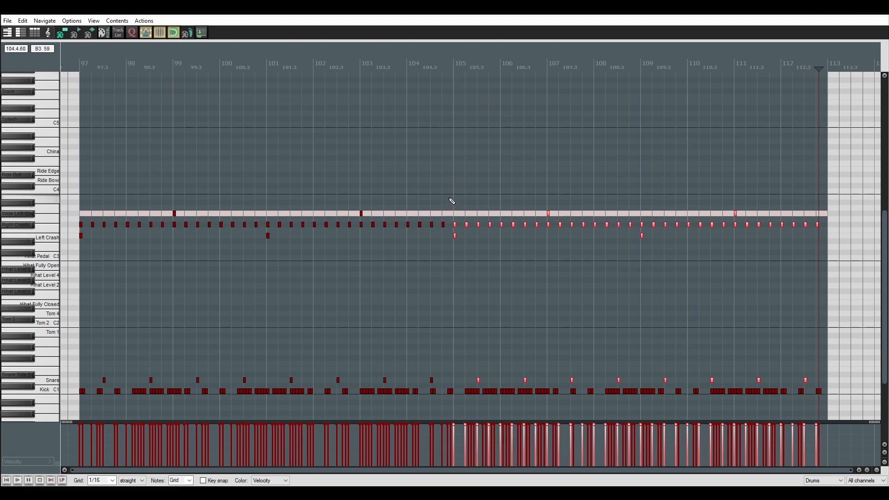
left_click(80, 63)
scroll(226, 271, "up", 4)
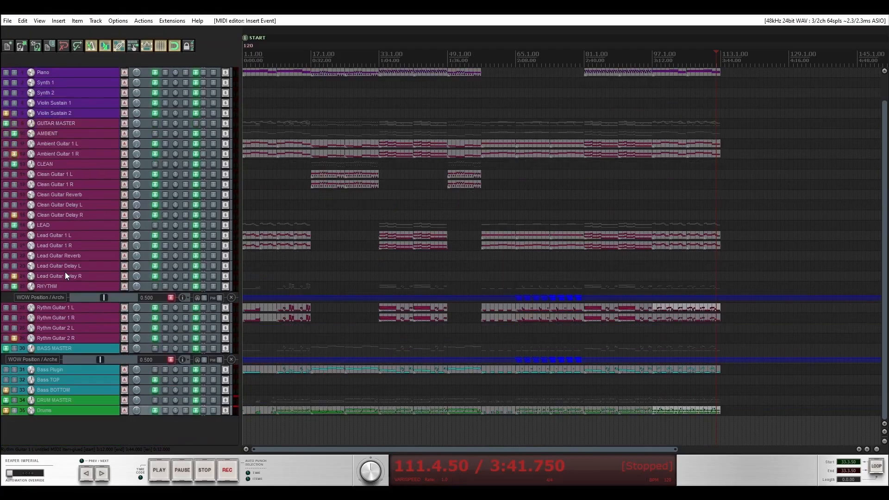
Copy the piano, guitar, bass and drum items of measures 97 to 112 to measure 113.
left_click_drag(674, 208, 676, 43)
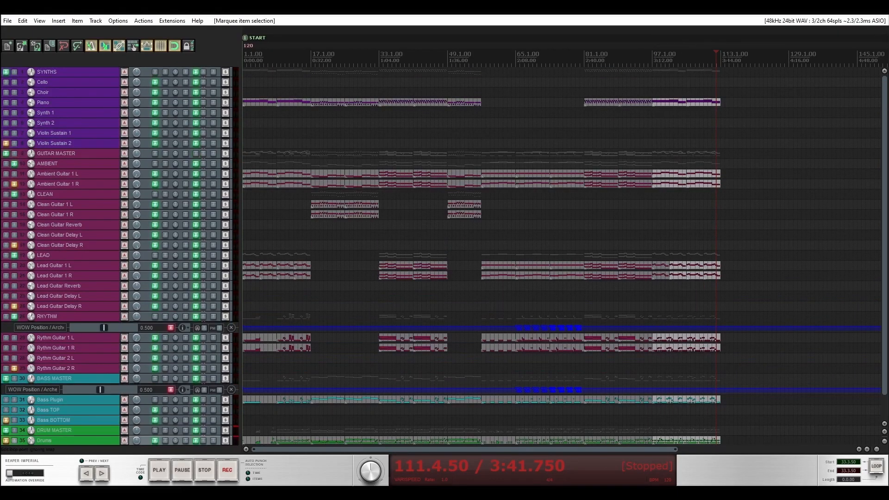
key("ctrl+v")
Rearrange the cymbals in the Drums item at measure 113 by moving the Left Crash accents up to the adjacent crash row.
scroll(68, 182, "down", 1)
left_click(68, 182)
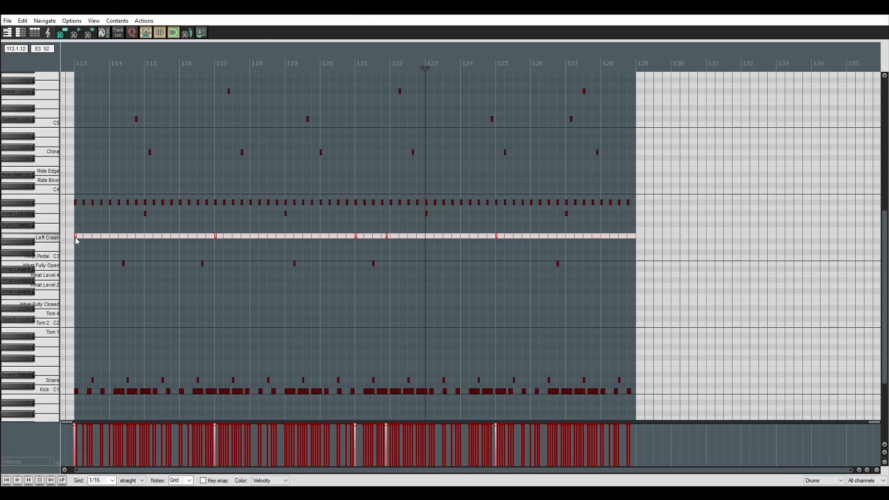
left_click_drag(76, 238, 77, 231)
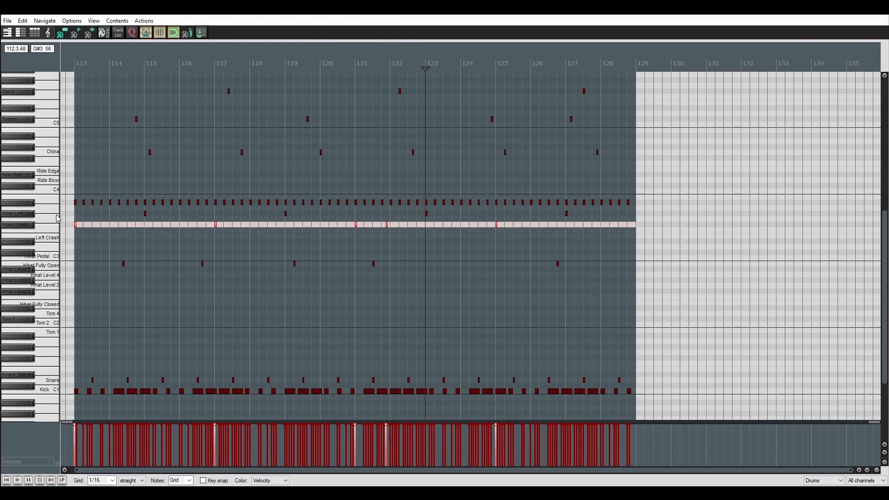